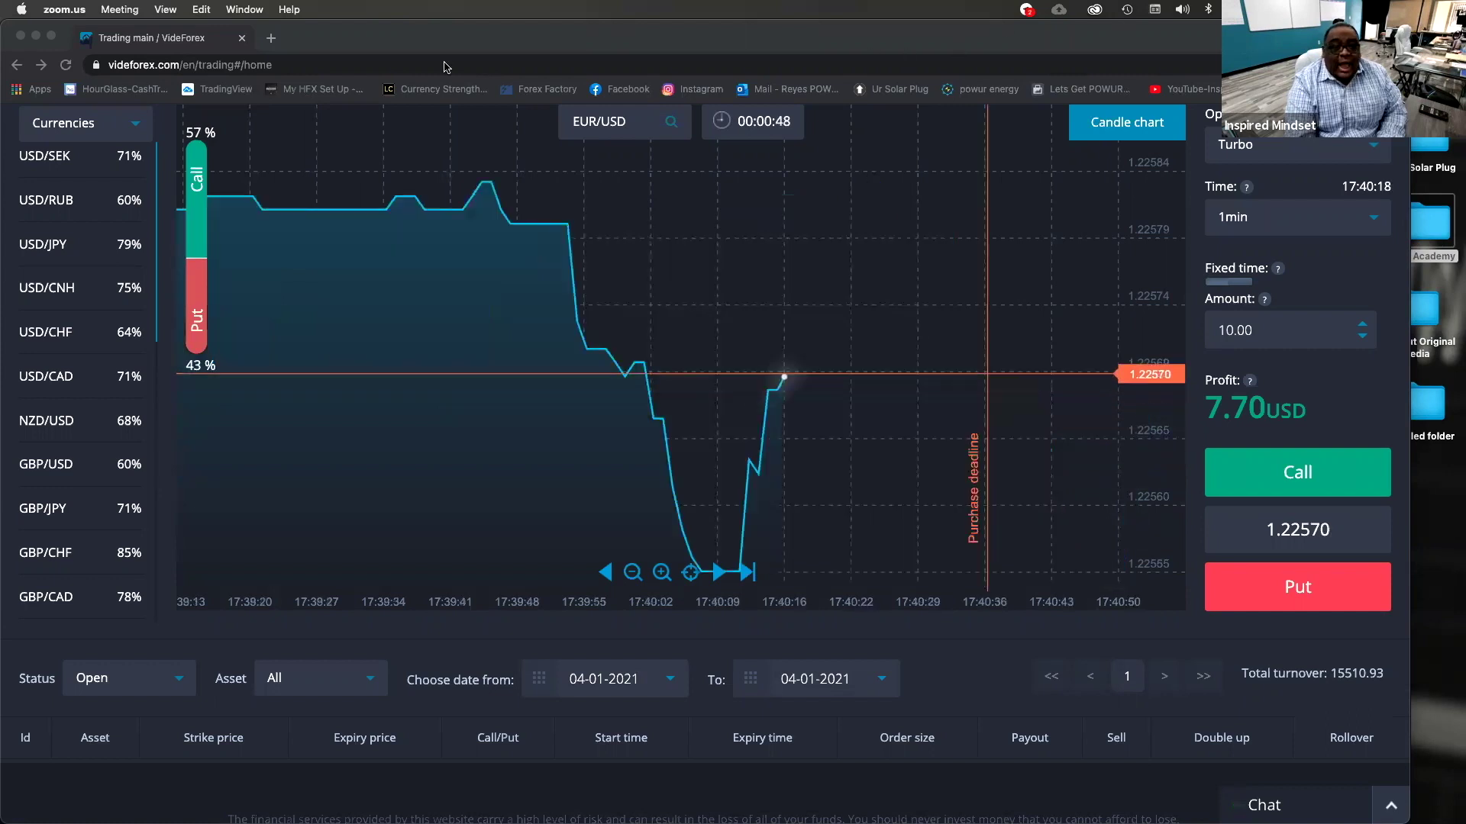
Bring the trading window forward and zoom the EUR/USD chart out two levels
{"action": "left_click", "coordinate": [379, 55]}
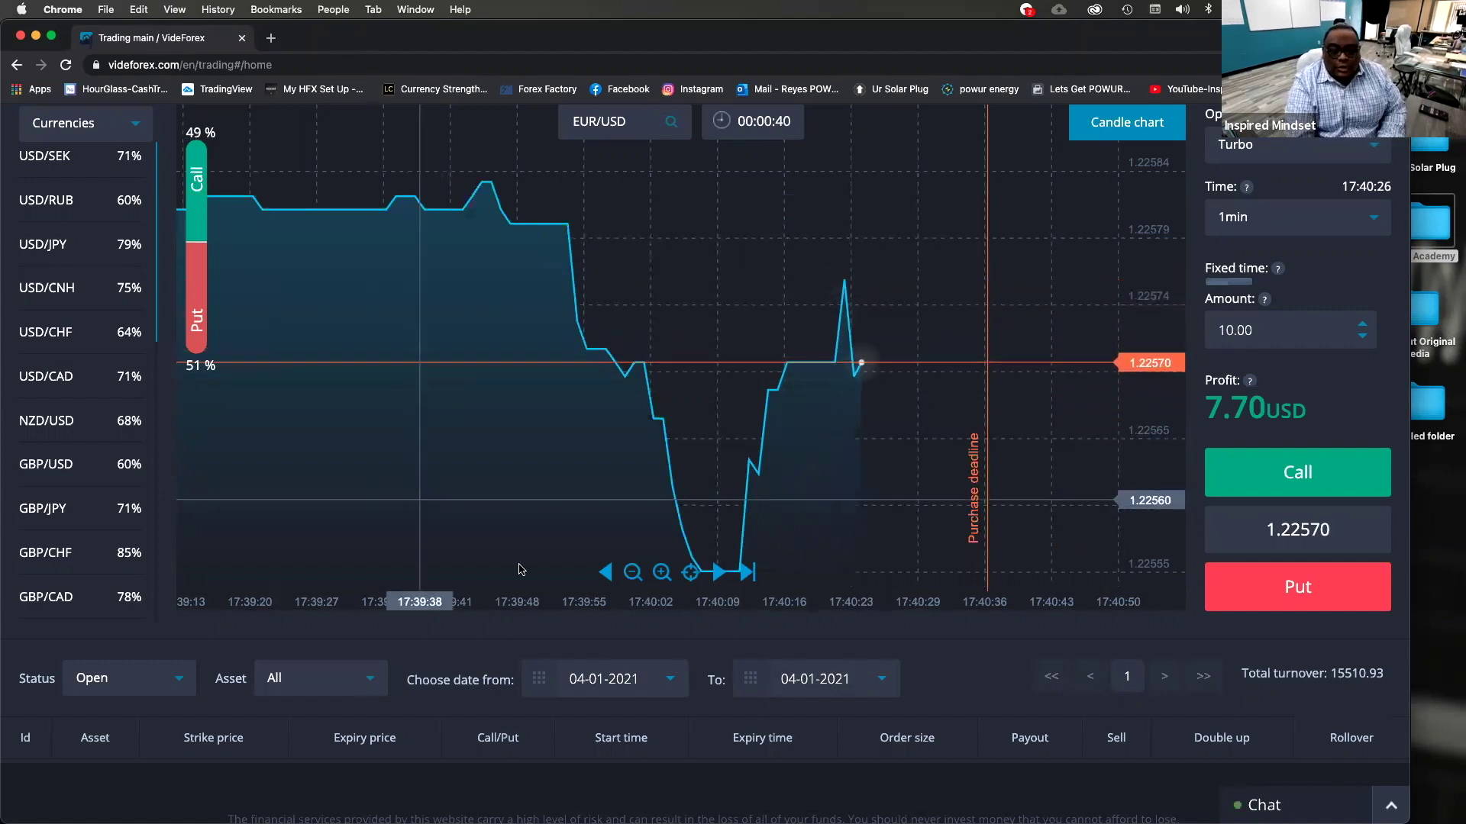
{"action": "left_click", "coordinate": [632, 574]}
{"action": "left_click", "coordinate": [632, 574]}
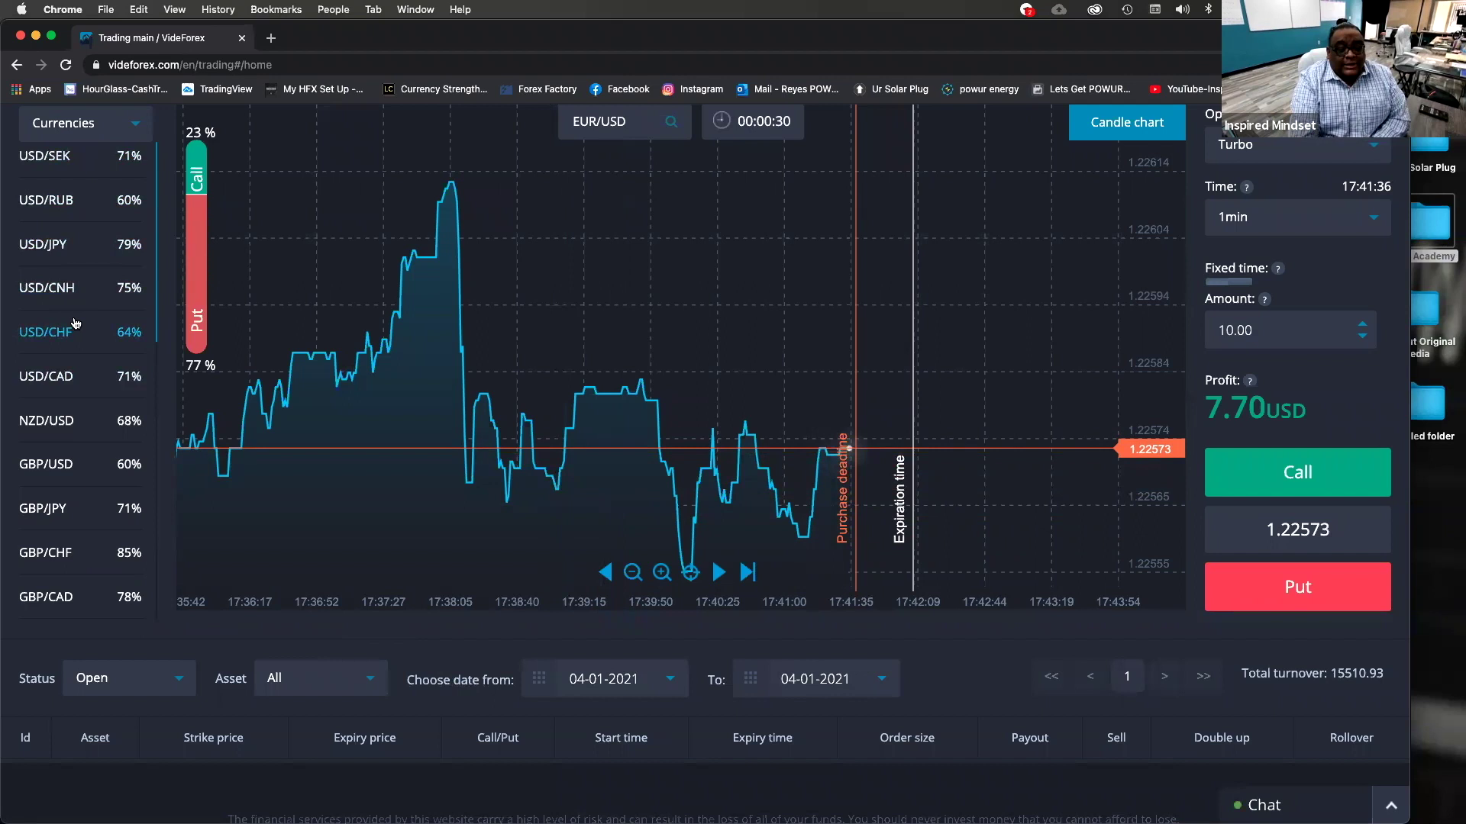
{"action": "scroll", "coordinate": [76, 324], "scroll_direction": "down", "scroll_amount": 6}
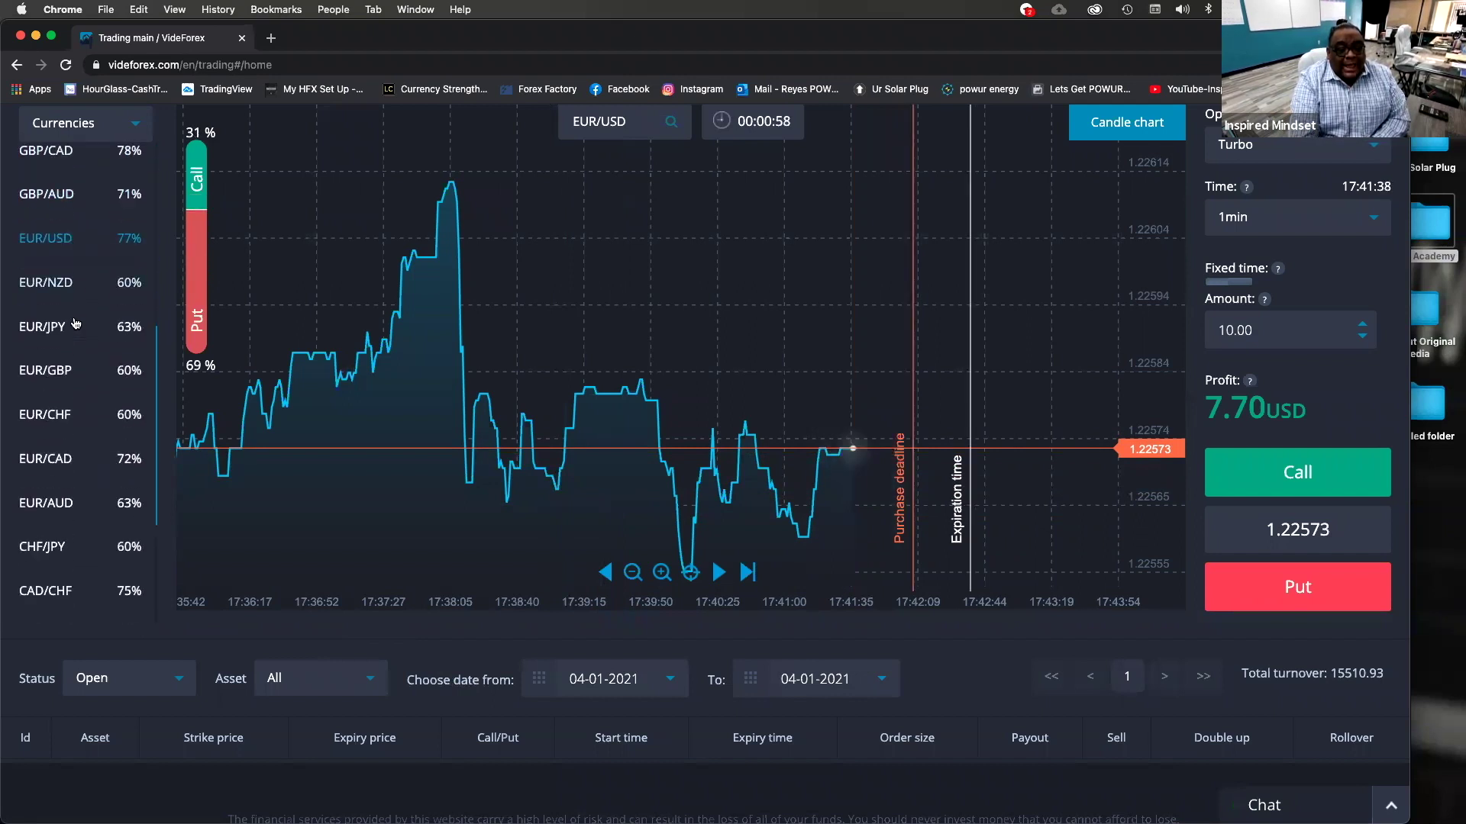
{"action": "scroll", "coordinate": [75, 324], "scroll_direction": "down", "scroll_amount": 8}
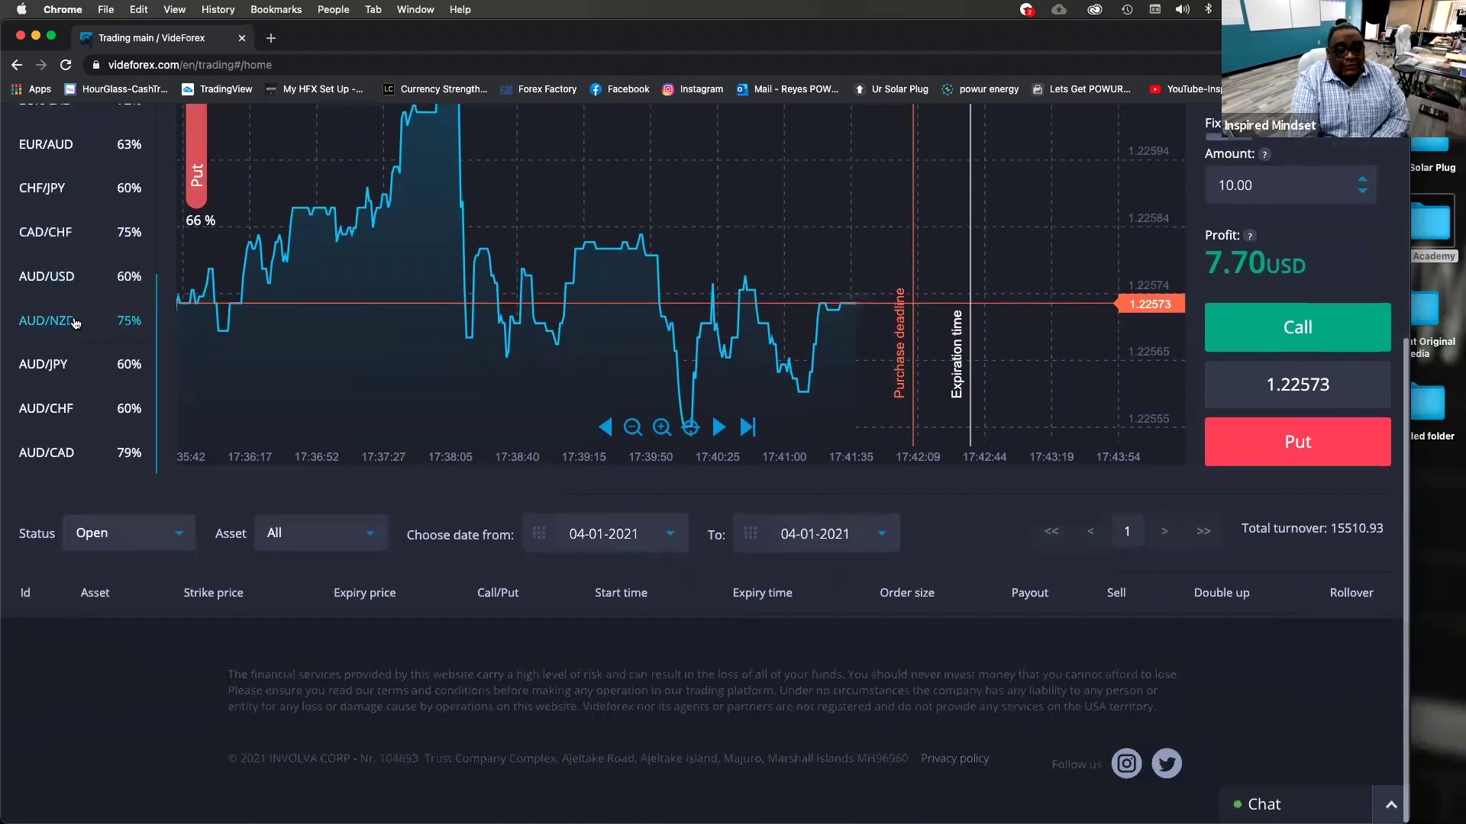
{"action": "scroll", "coordinate": [75, 324], "scroll_direction": "up", "scroll_amount": 5}
{"action": "scroll", "coordinate": [217, 522], "scroll_direction": "up", "scroll_amount": 4}
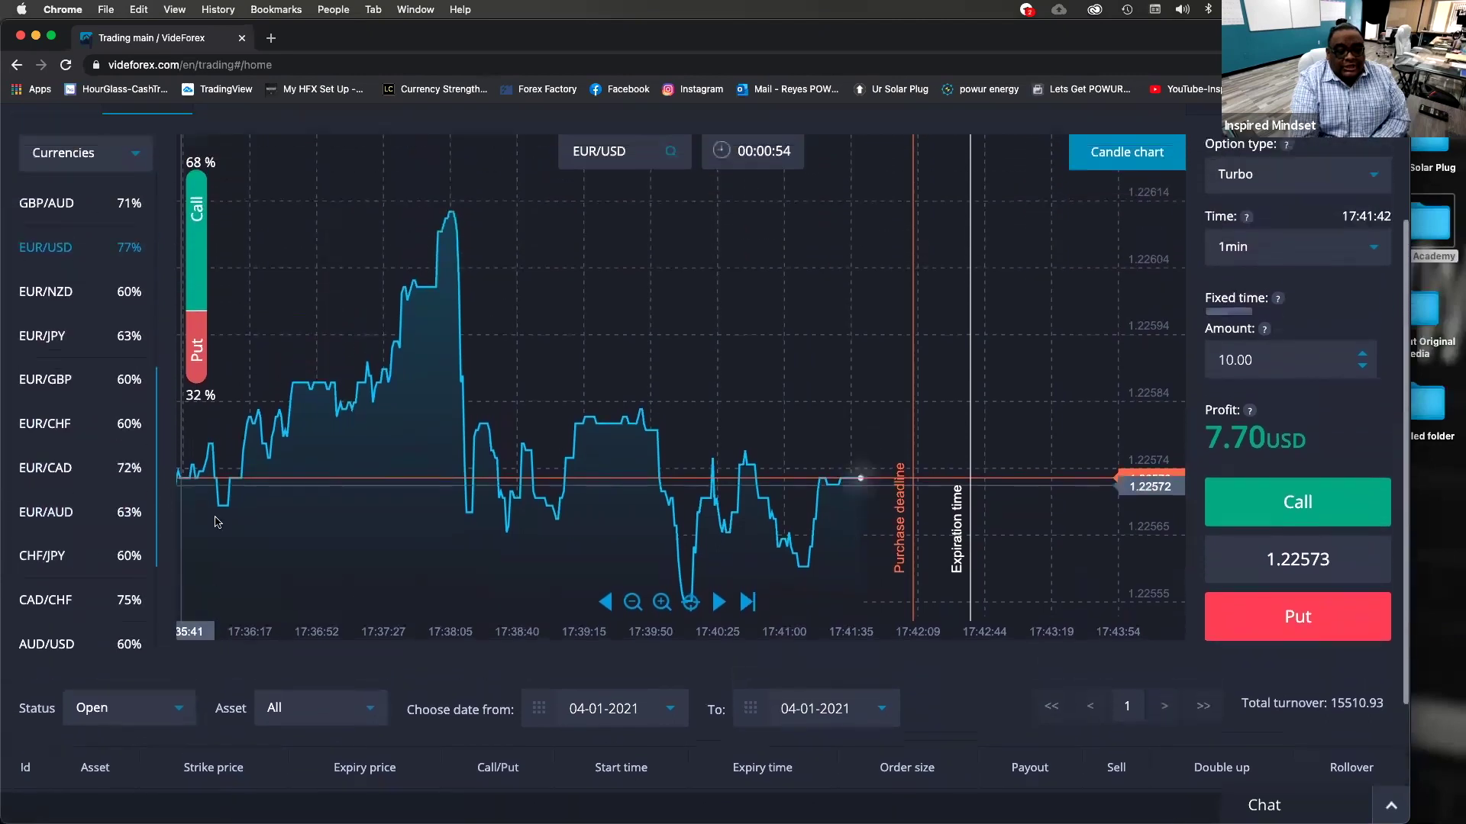
{"action": "scroll", "coordinate": [218, 522], "scroll_direction": "up", "scroll_amount": 3}
{"action": "scroll", "coordinate": [206, 504], "scroll_direction": "down", "scroll_amount": 3}
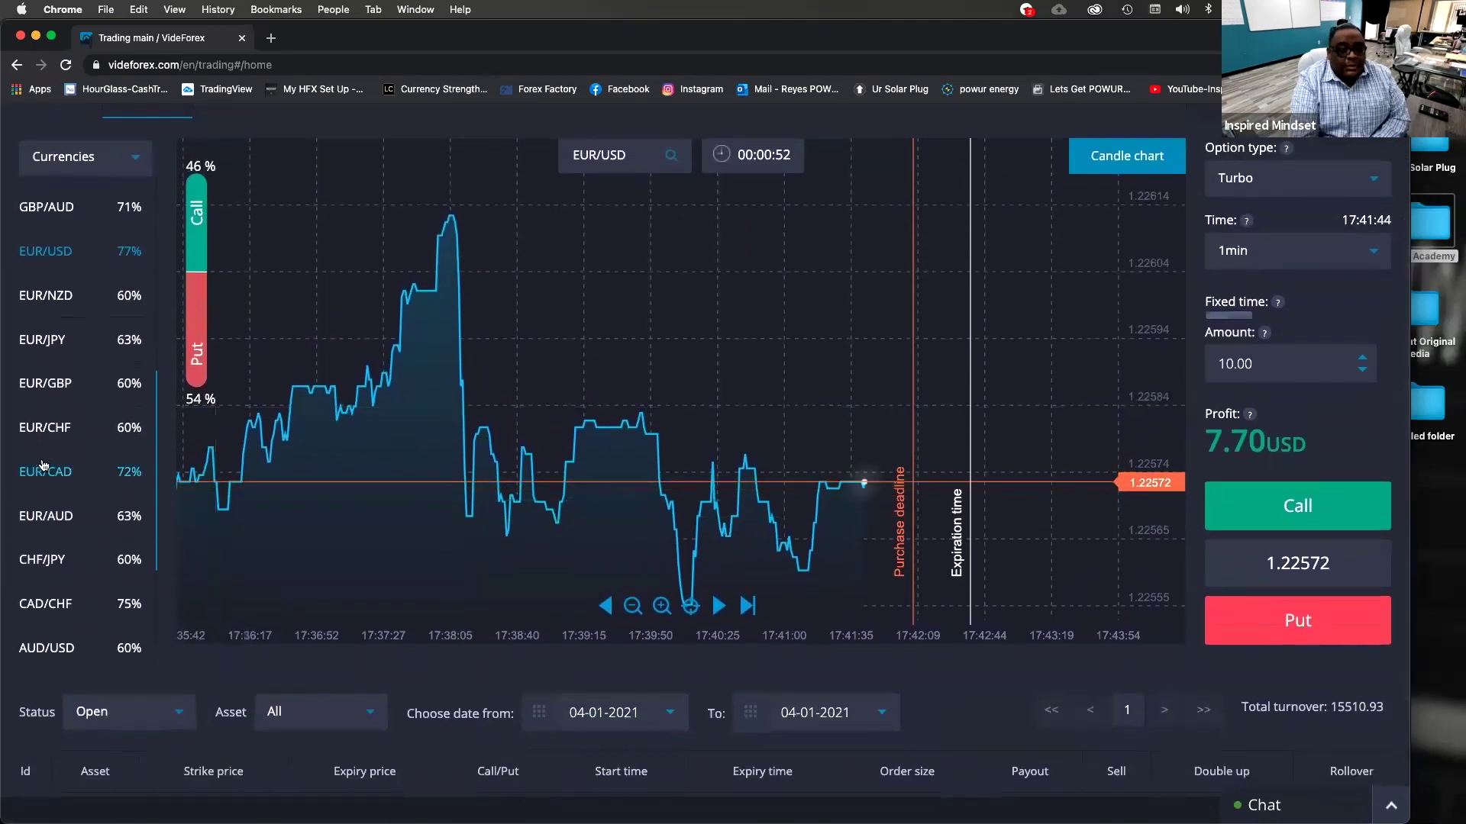
{"action": "scroll", "coordinate": [43, 465], "scroll_direction": "down", "scroll_amount": 3}
{"action": "scroll", "coordinate": [44, 465], "scroll_direction": "up", "scroll_amount": 6}
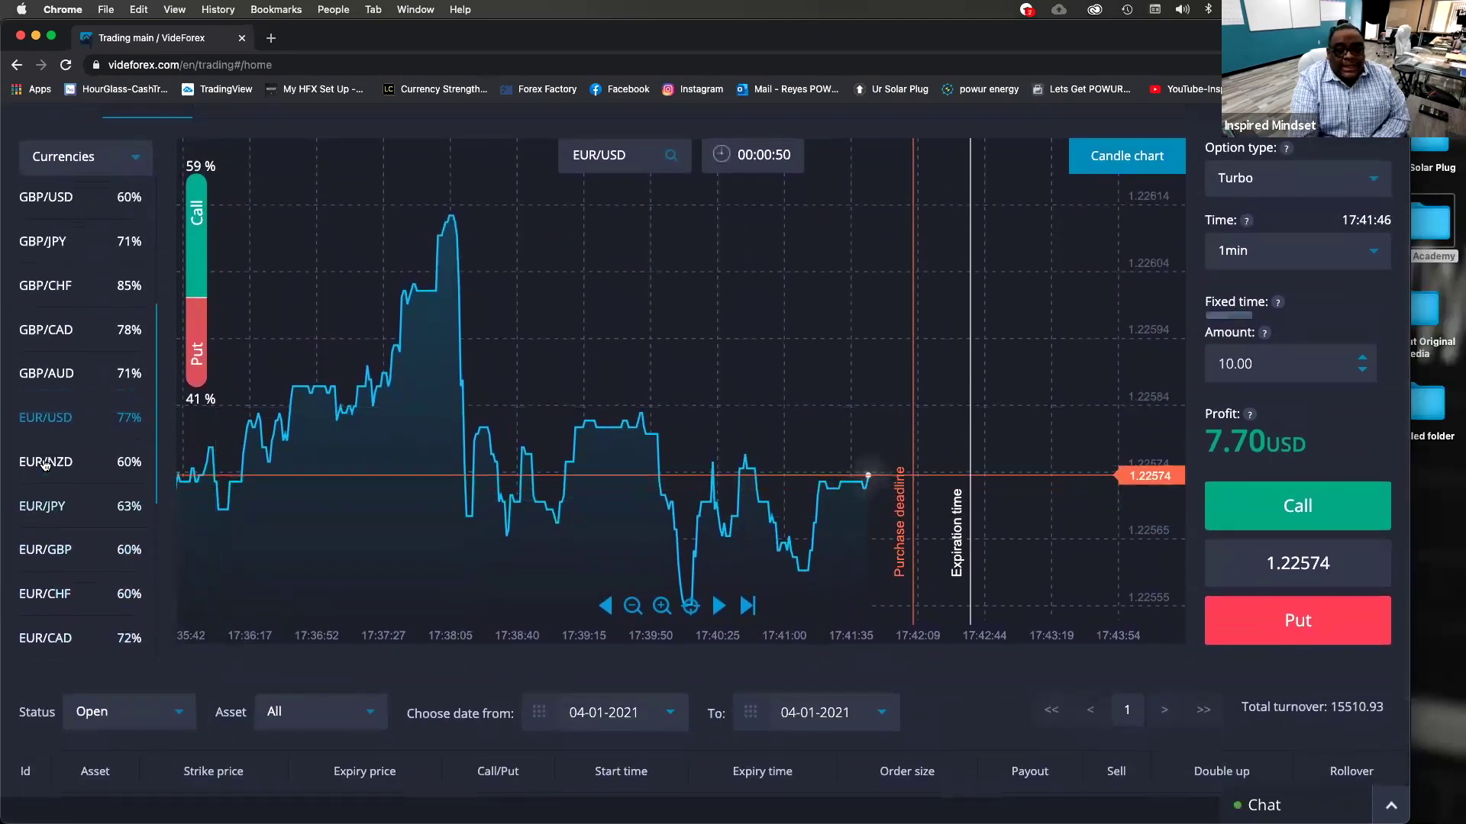
{"action": "scroll", "coordinate": [44, 465], "scroll_direction": "up", "scroll_amount": 6}
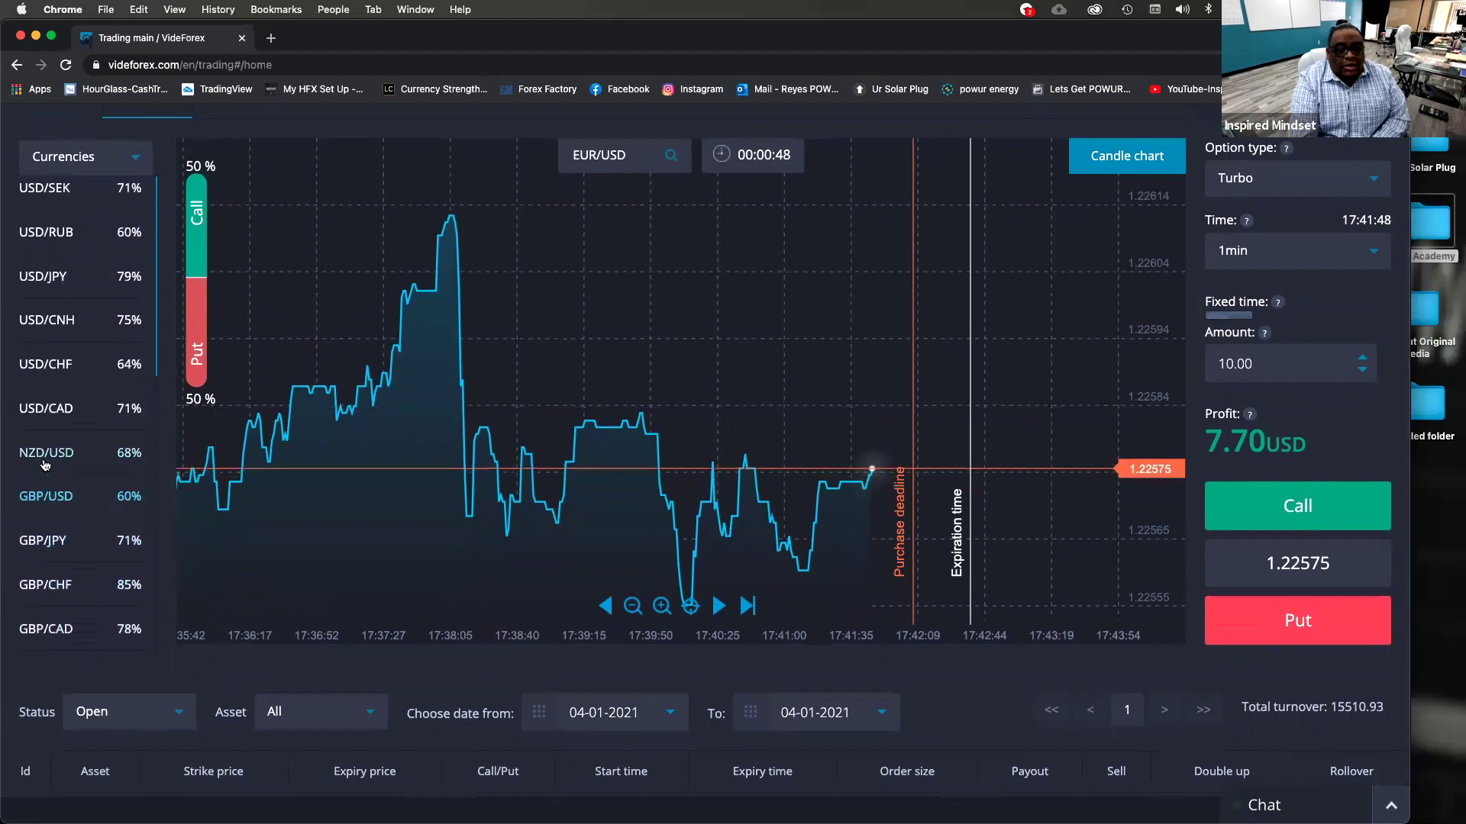
{"action": "left_click", "coordinate": [52, 280]}
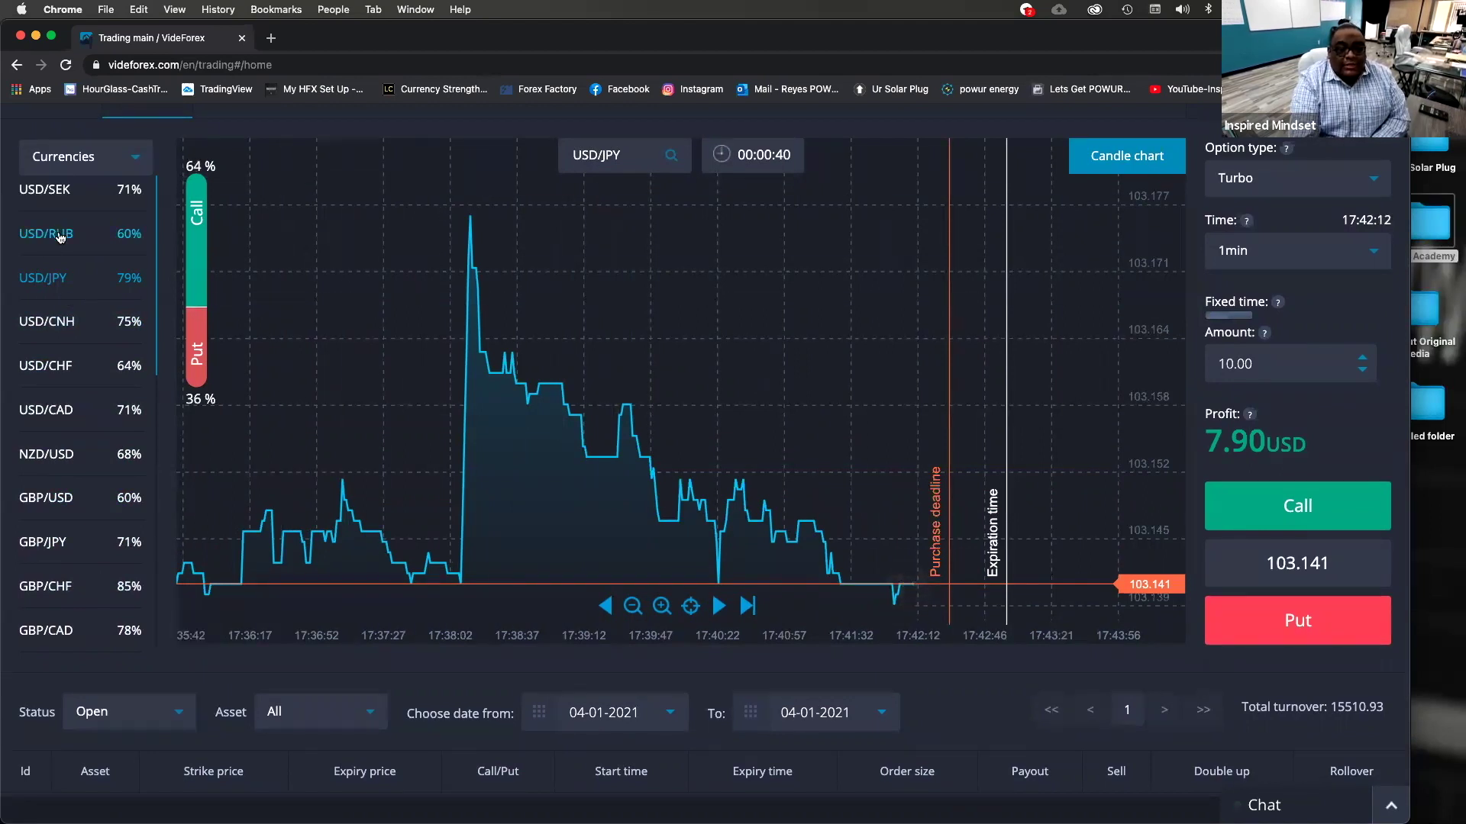
{"action": "left_click", "coordinate": [59, 411]}
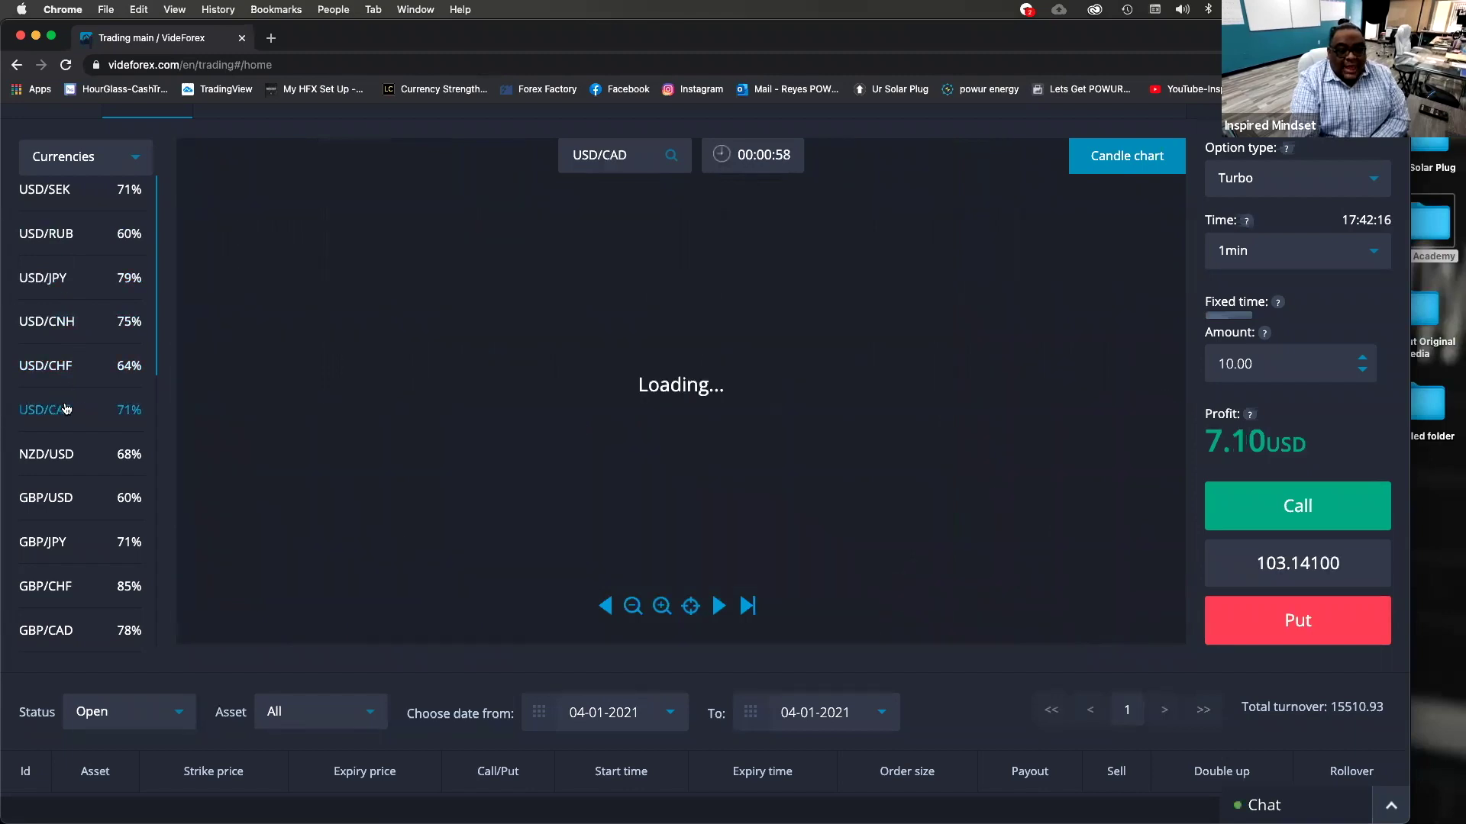
{"action": "left_click", "coordinate": [55, 499]}
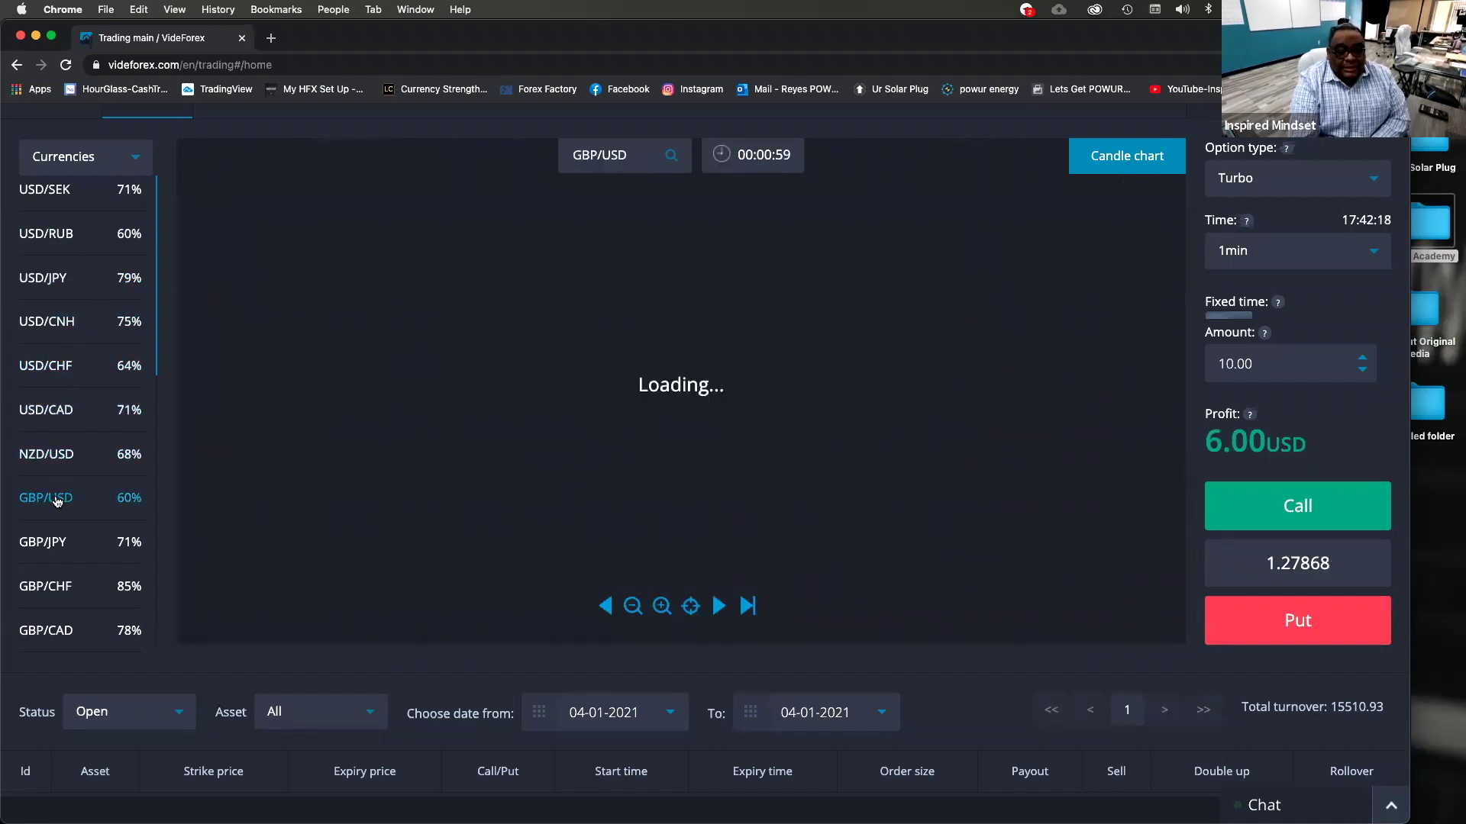
{"action": "scroll", "coordinate": [56, 501], "scroll_direction": "down", "scroll_amount": 3}
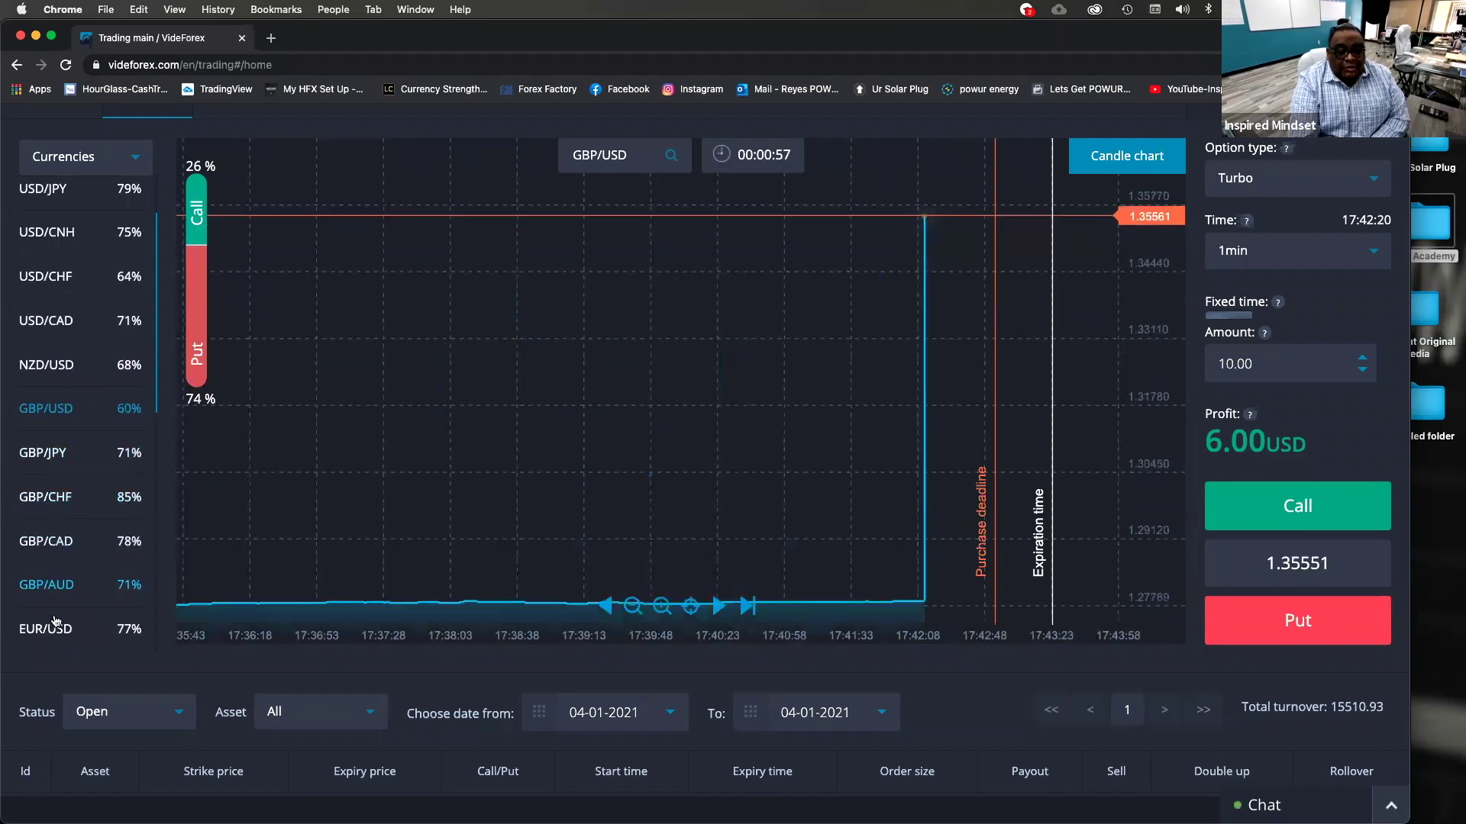
{"action": "left_click", "coordinate": [55, 624]}
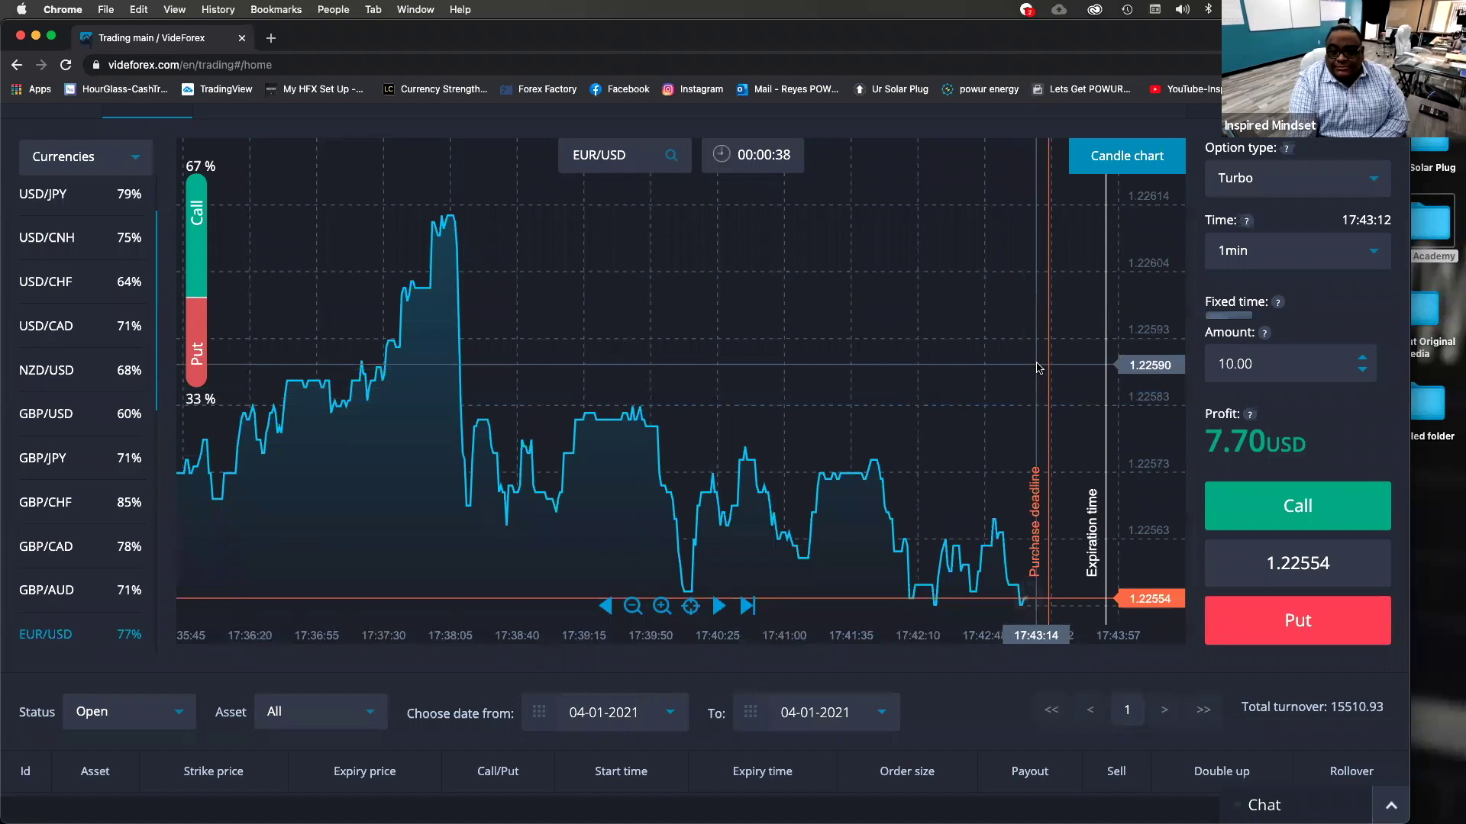
Confirm Turbo as the option type and change the expiry from 1min to 3min
{"action": "left_click", "coordinate": [1374, 180]}
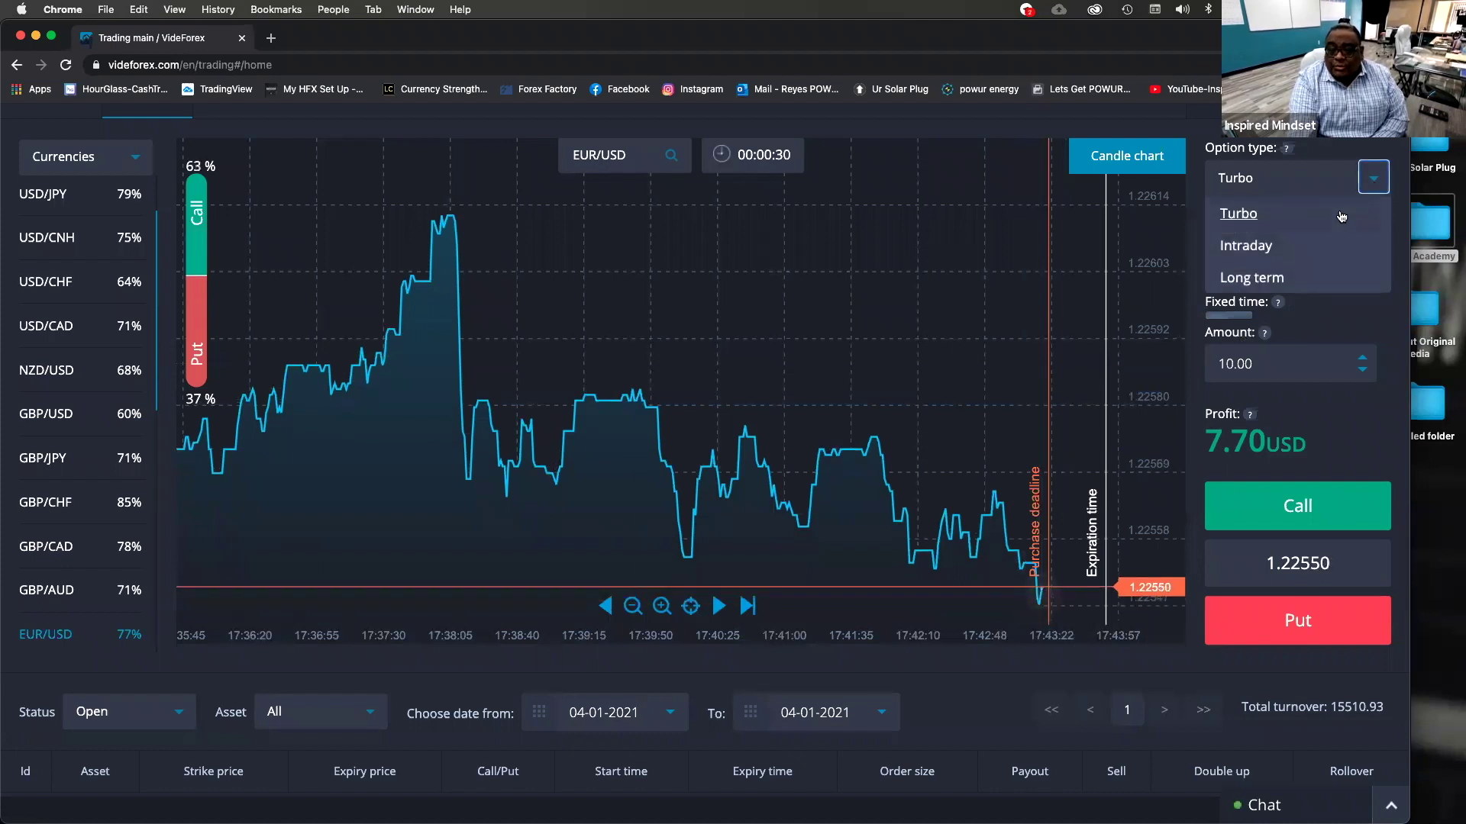
{"action": "left_click", "coordinate": [1237, 216]}
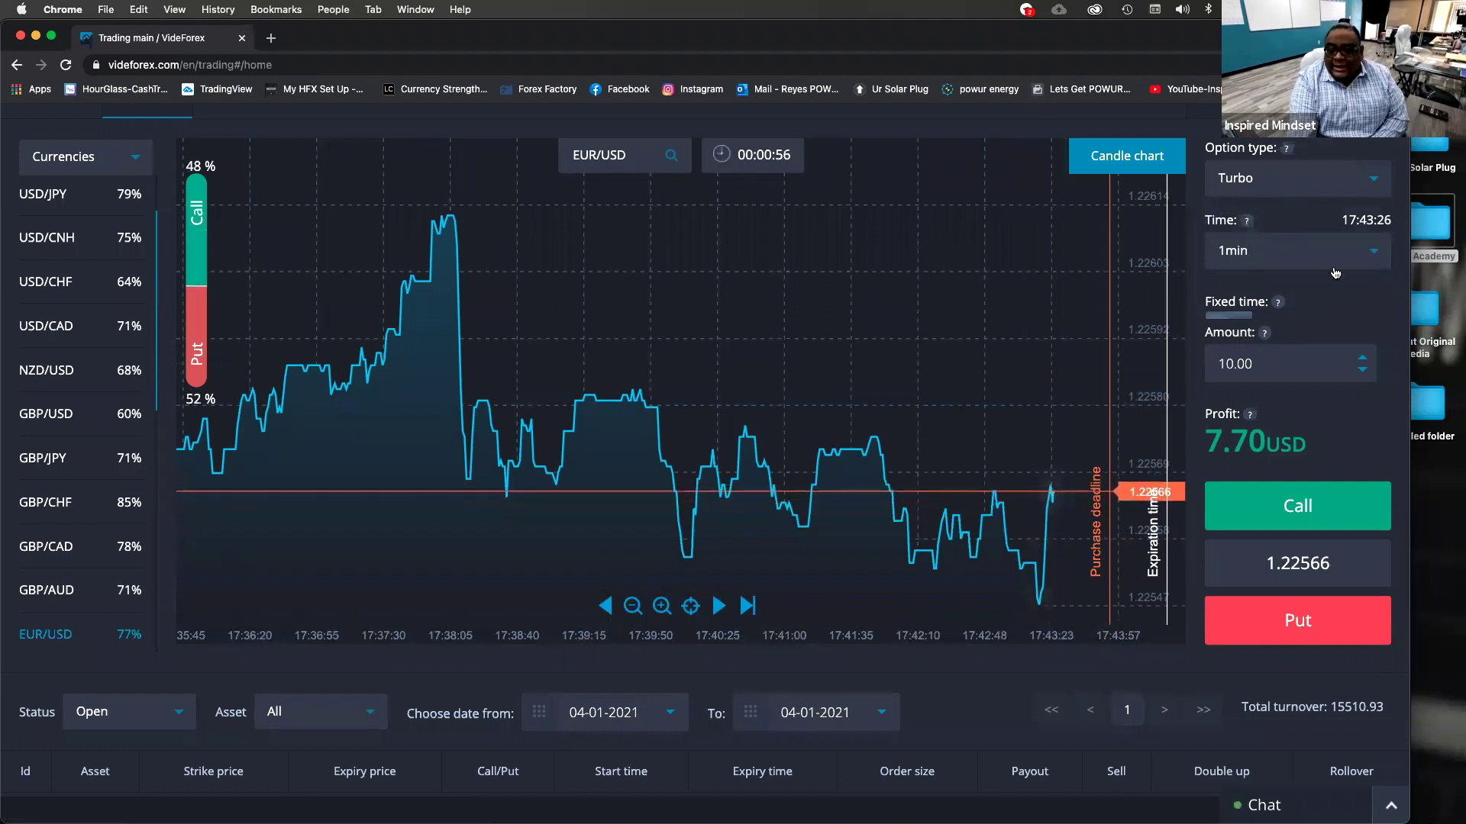
{"action": "left_click", "coordinate": [1374, 252]}
{"action": "scroll", "coordinate": [1316, 383], "scroll_direction": "down", "scroll_amount": 8}
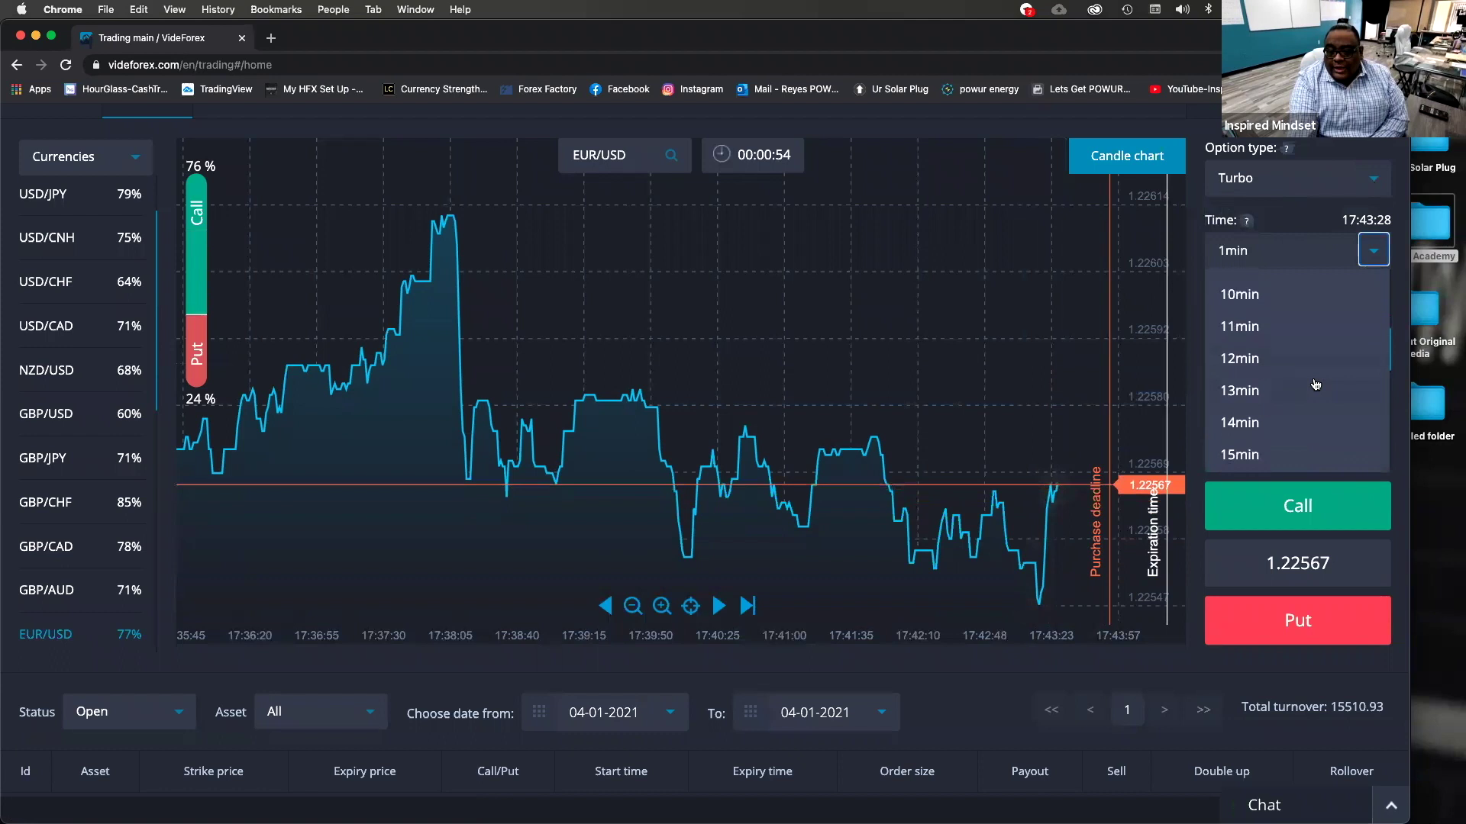
{"action": "scroll", "coordinate": [1316, 382], "scroll_direction": "down", "scroll_amount": 3}
{"action": "scroll", "coordinate": [1306, 381], "scroll_direction": "up", "scroll_amount": 10}
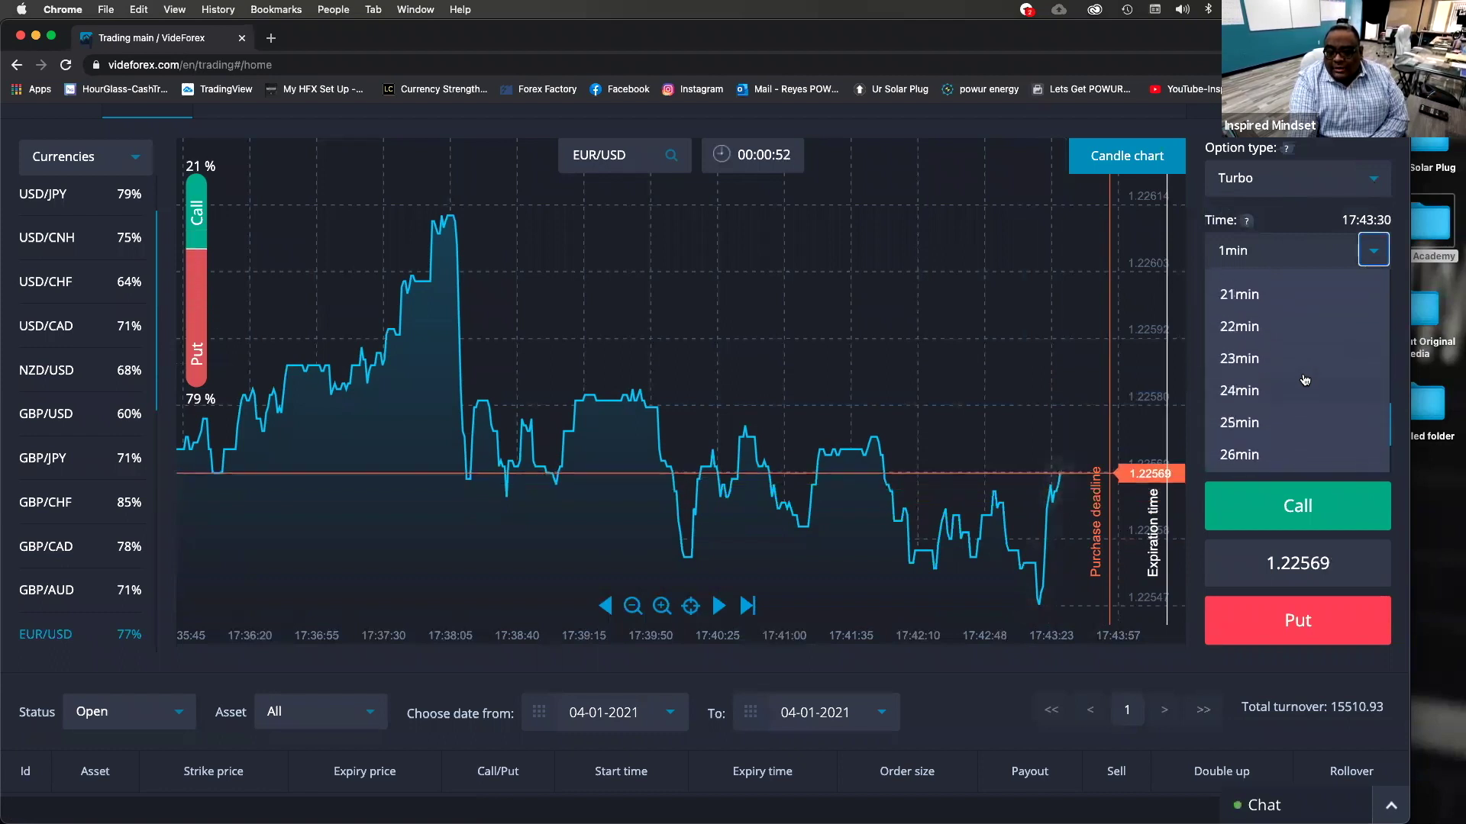
{"action": "left_click", "coordinate": [1298, 255]}
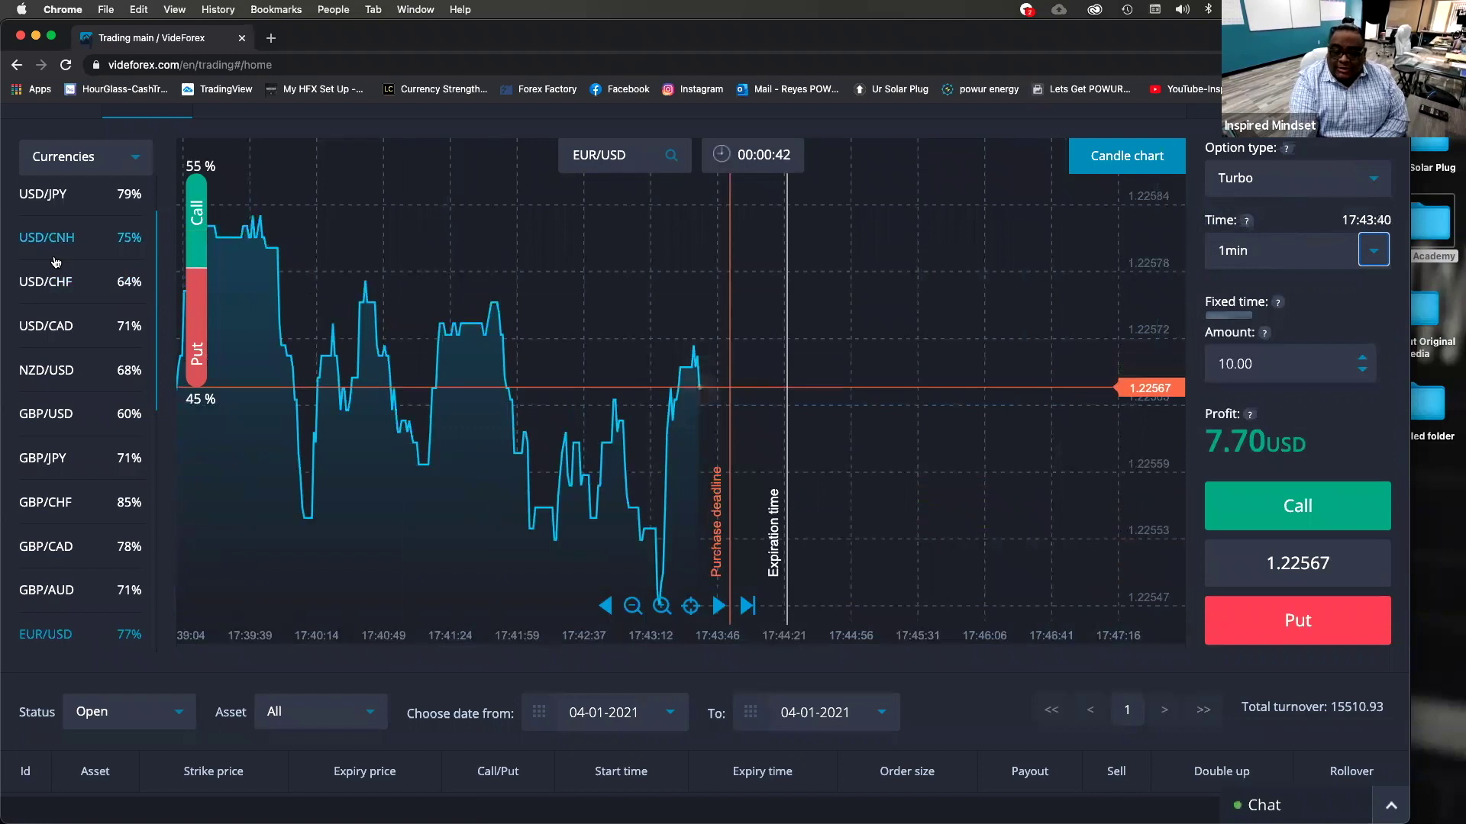
{"action": "left_click", "coordinate": [1377, 253]}
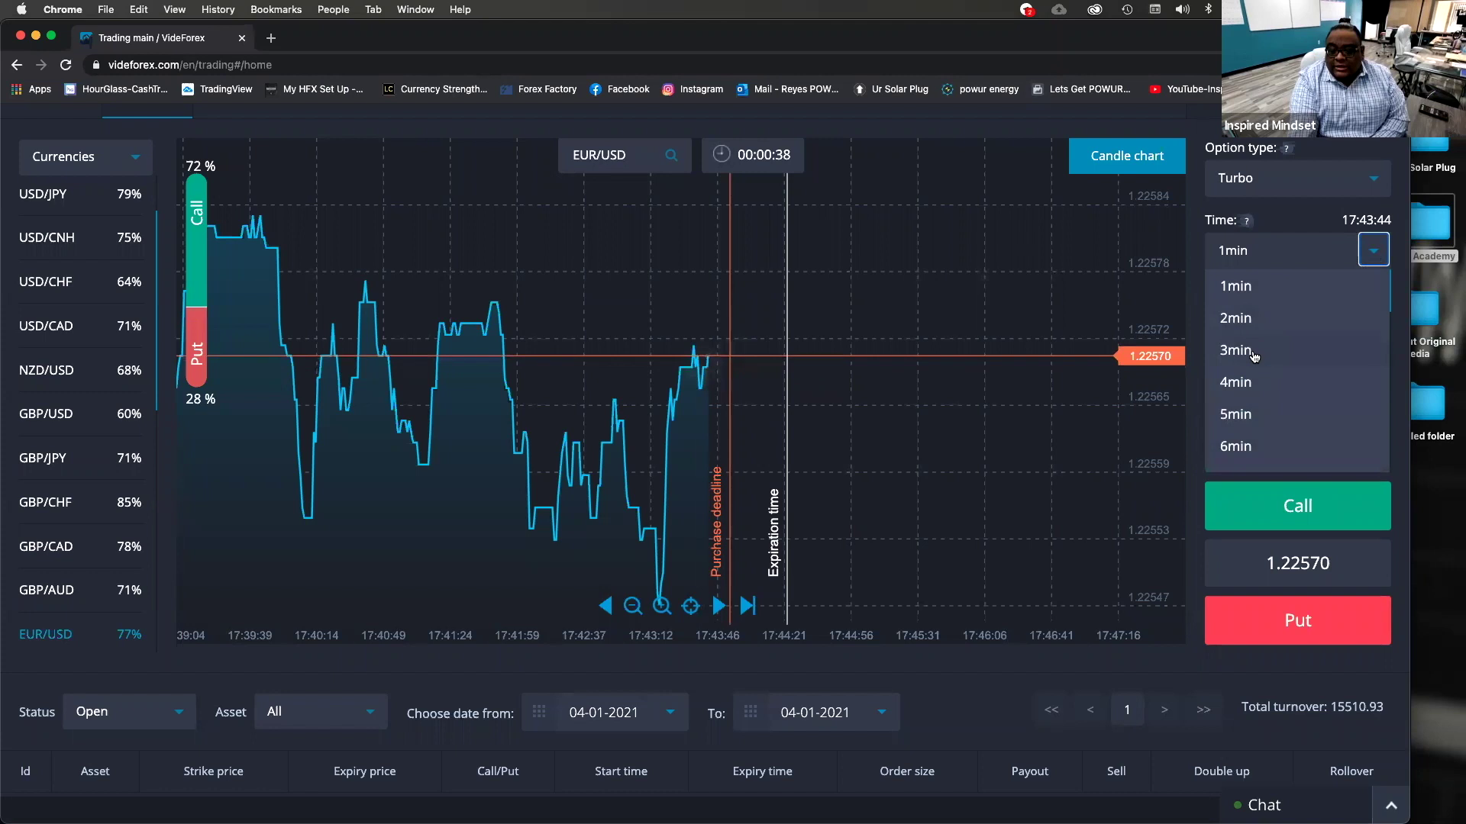
{"action": "left_click", "coordinate": [1254, 352]}
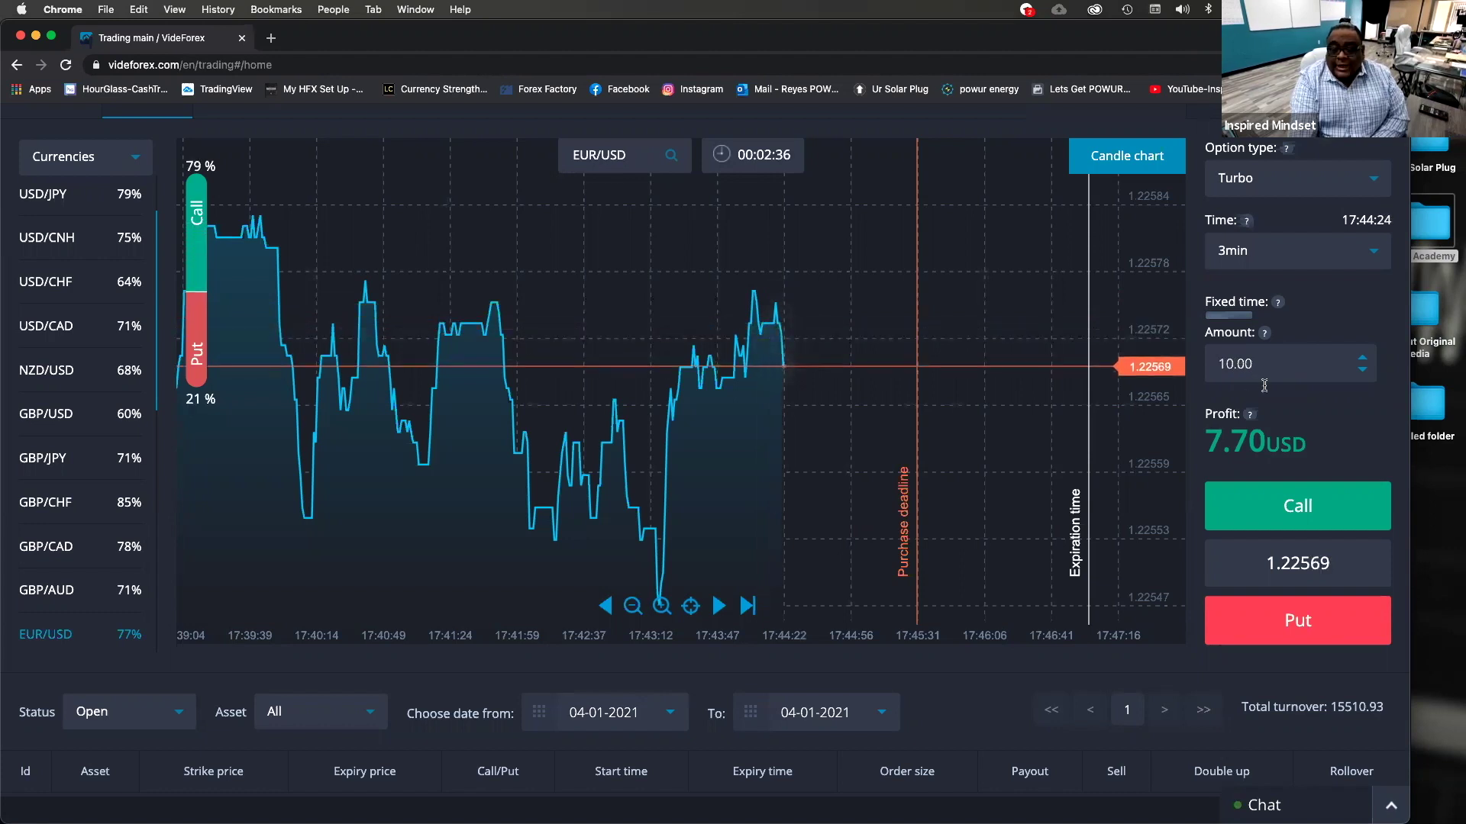
Highlight the 7.70 USD profit figure, then shorten the expiry to 2min
{"action": "left_click_drag", "start_coordinate": [1205, 441], "coordinate": [1304, 446]}
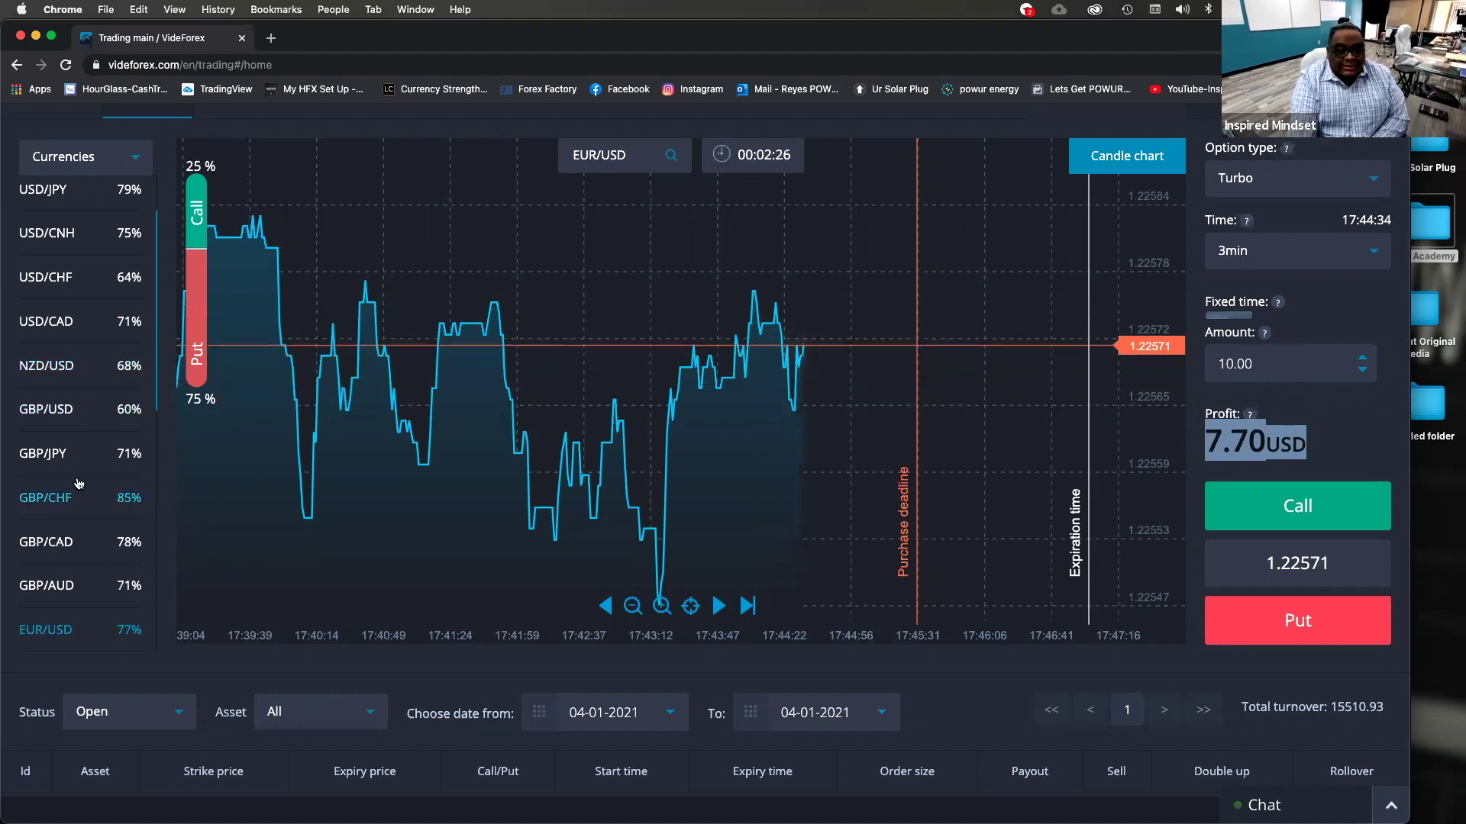
{"action": "scroll", "coordinate": [115, 527], "scroll_direction": "down", "scroll_amount": 2}
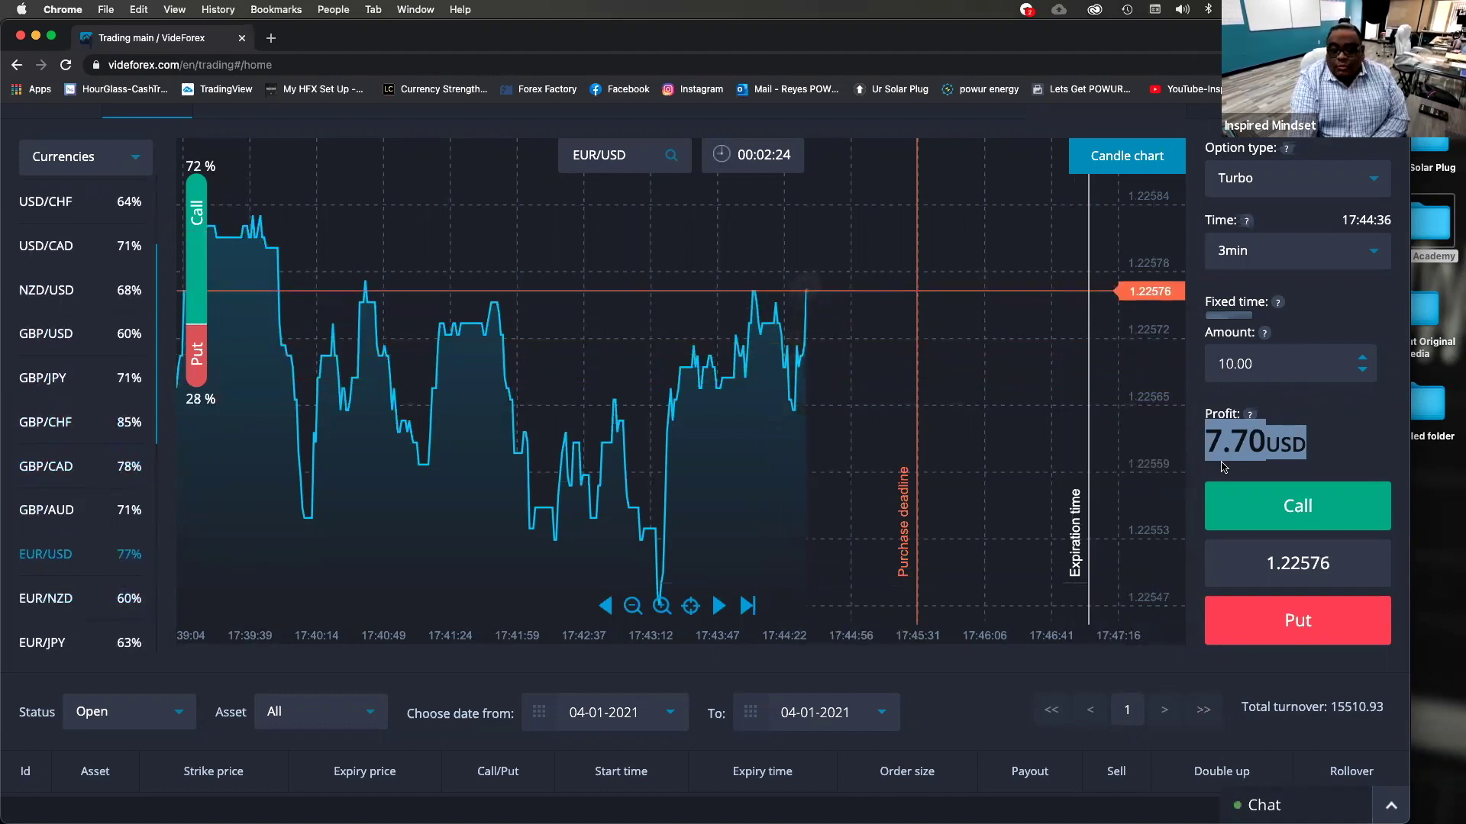
{"action": "left_click", "coordinate": [1376, 256]}
{"action": "left_click", "coordinate": [1377, 257]}
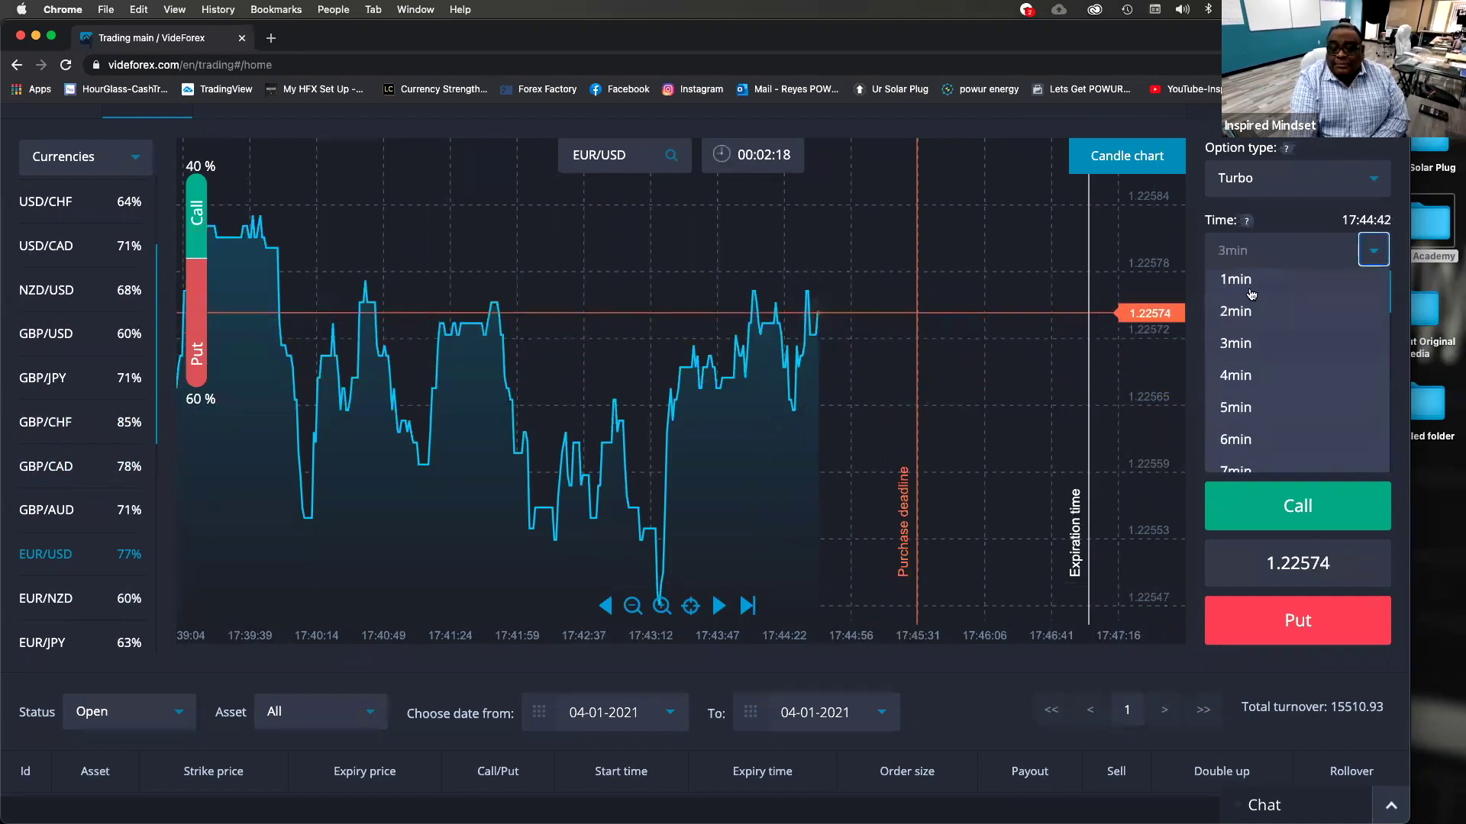
{"action": "left_click", "coordinate": [1242, 320]}
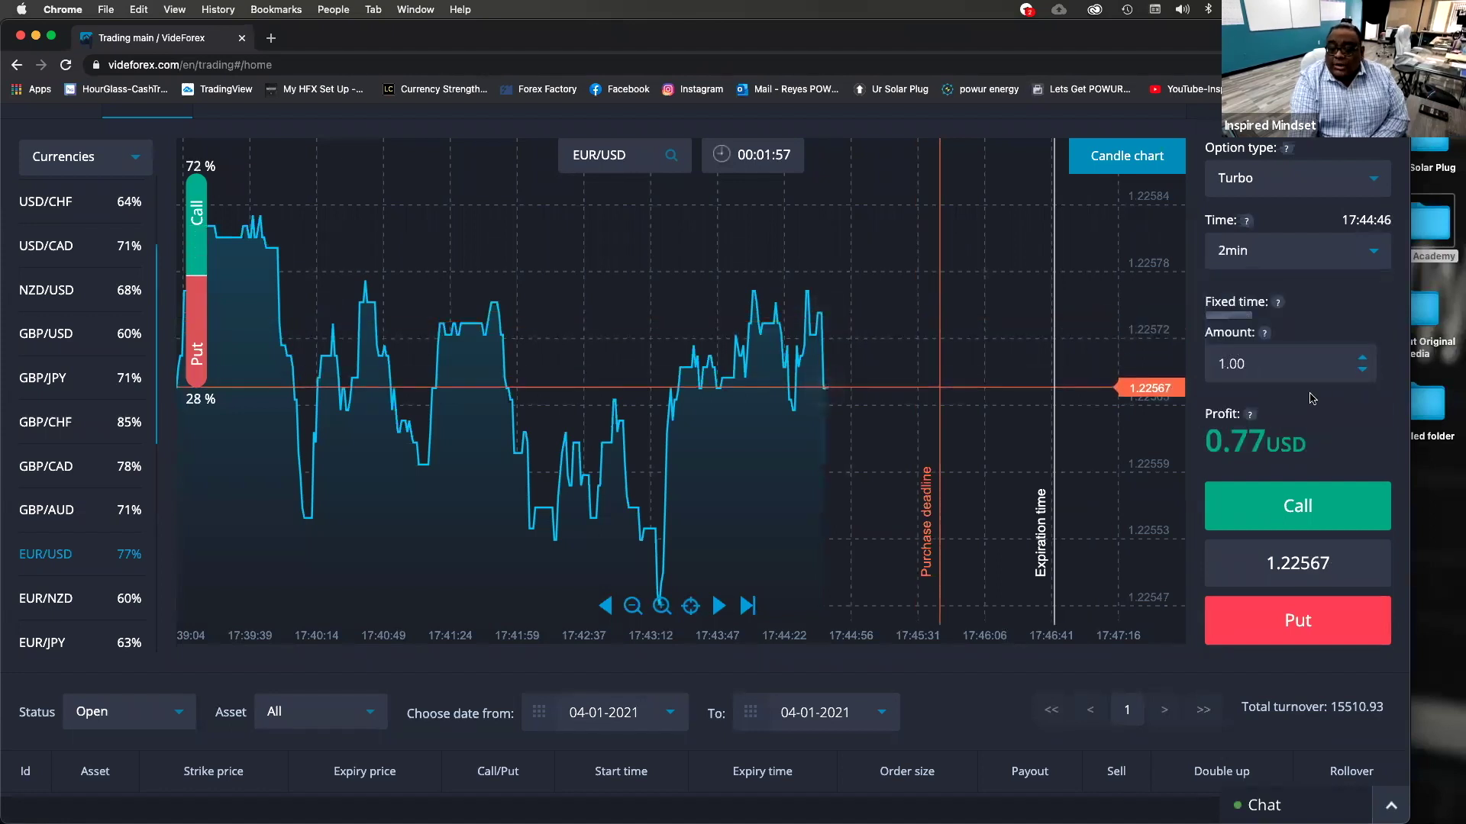
{"action": "scroll", "coordinate": [1311, 399], "scroll_direction": "down", "scroll_amount": 2}
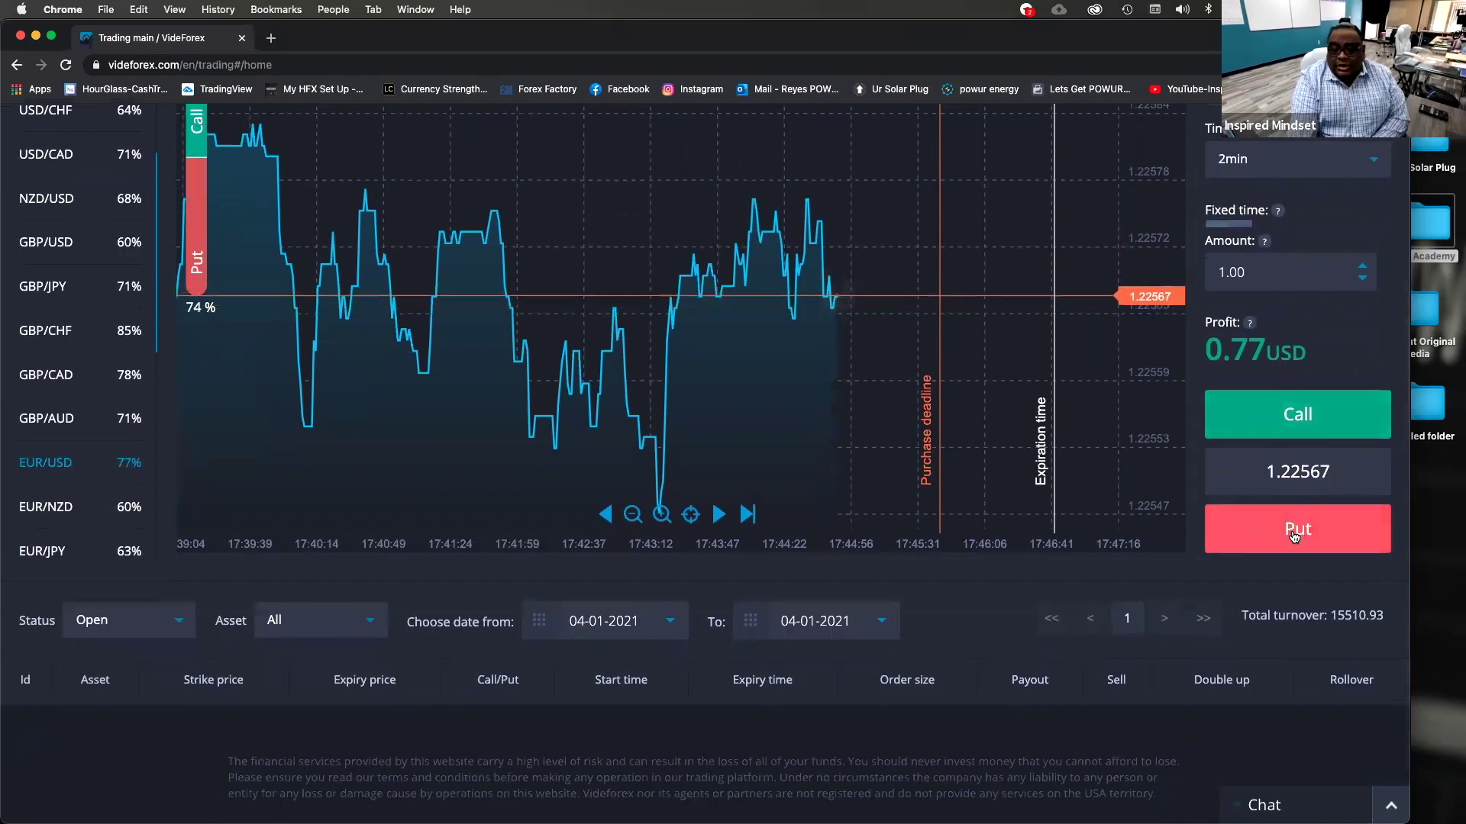
Place two EUR/USD Call trades and roll the first over to a later expiry
{"action": "left_click", "coordinate": [1279, 427]}
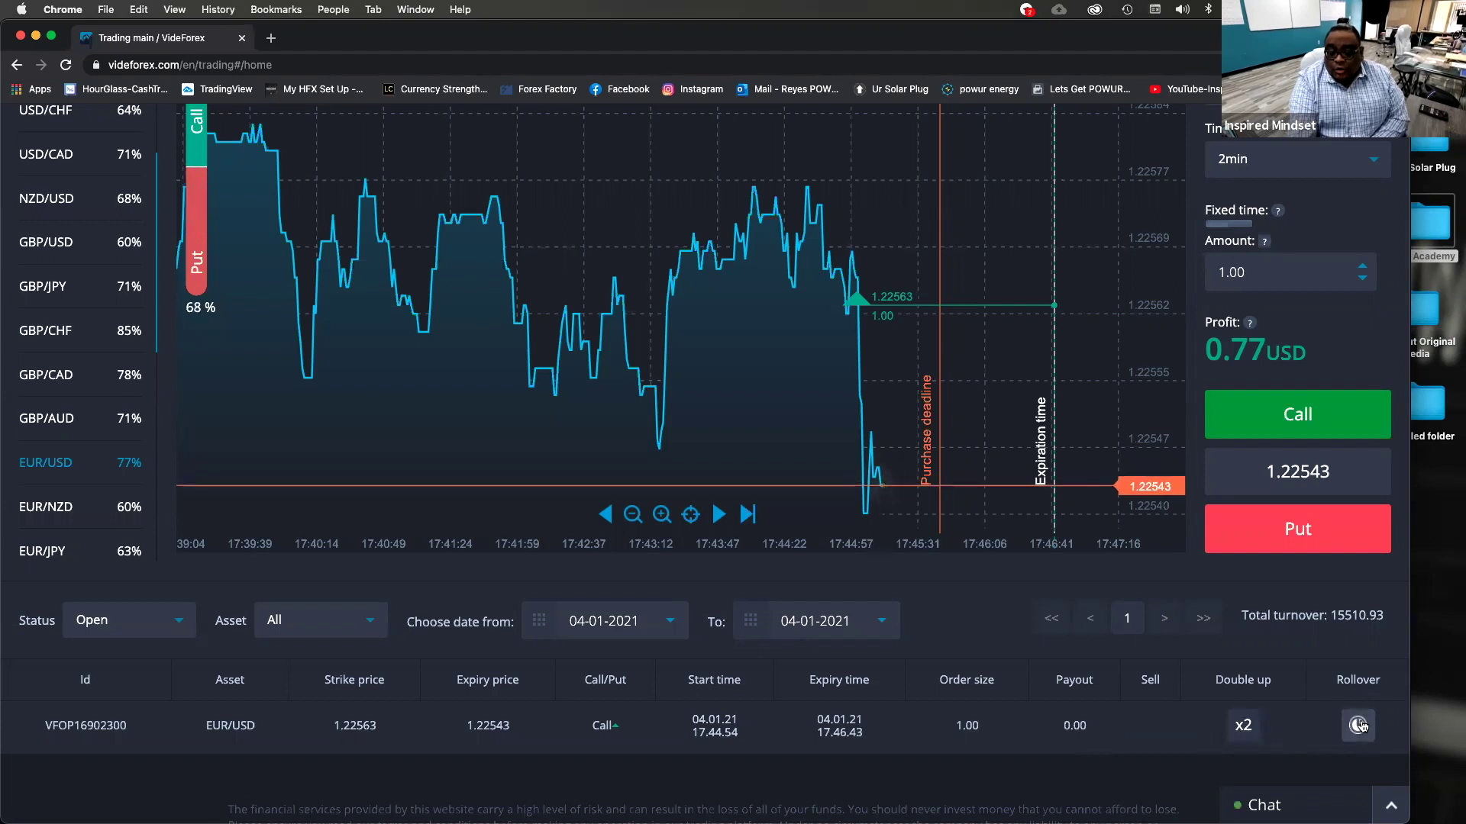
{"action": "left_click", "coordinate": [1242, 726]}
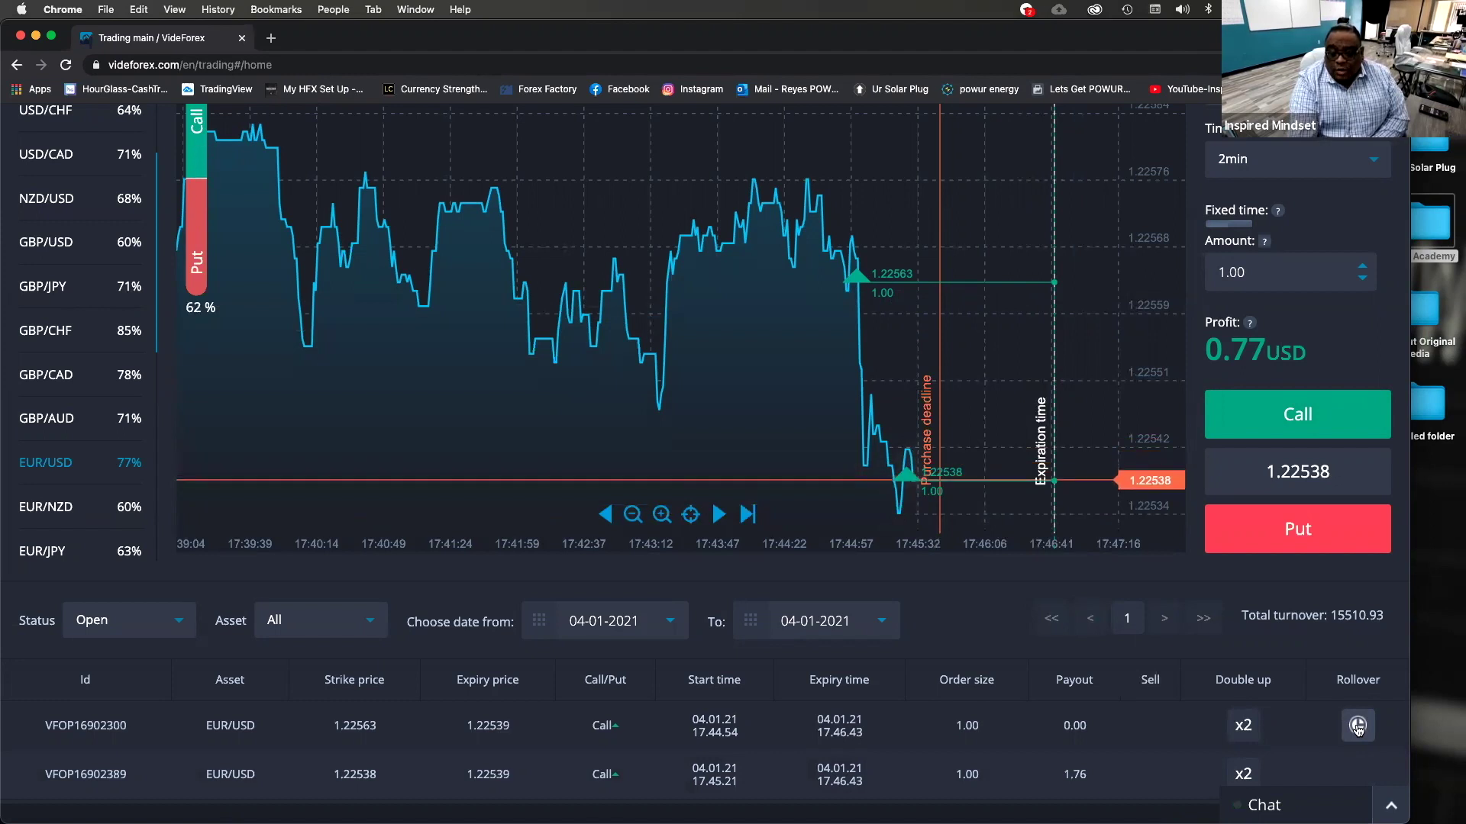
{"action": "left_click", "coordinate": [1358, 726]}
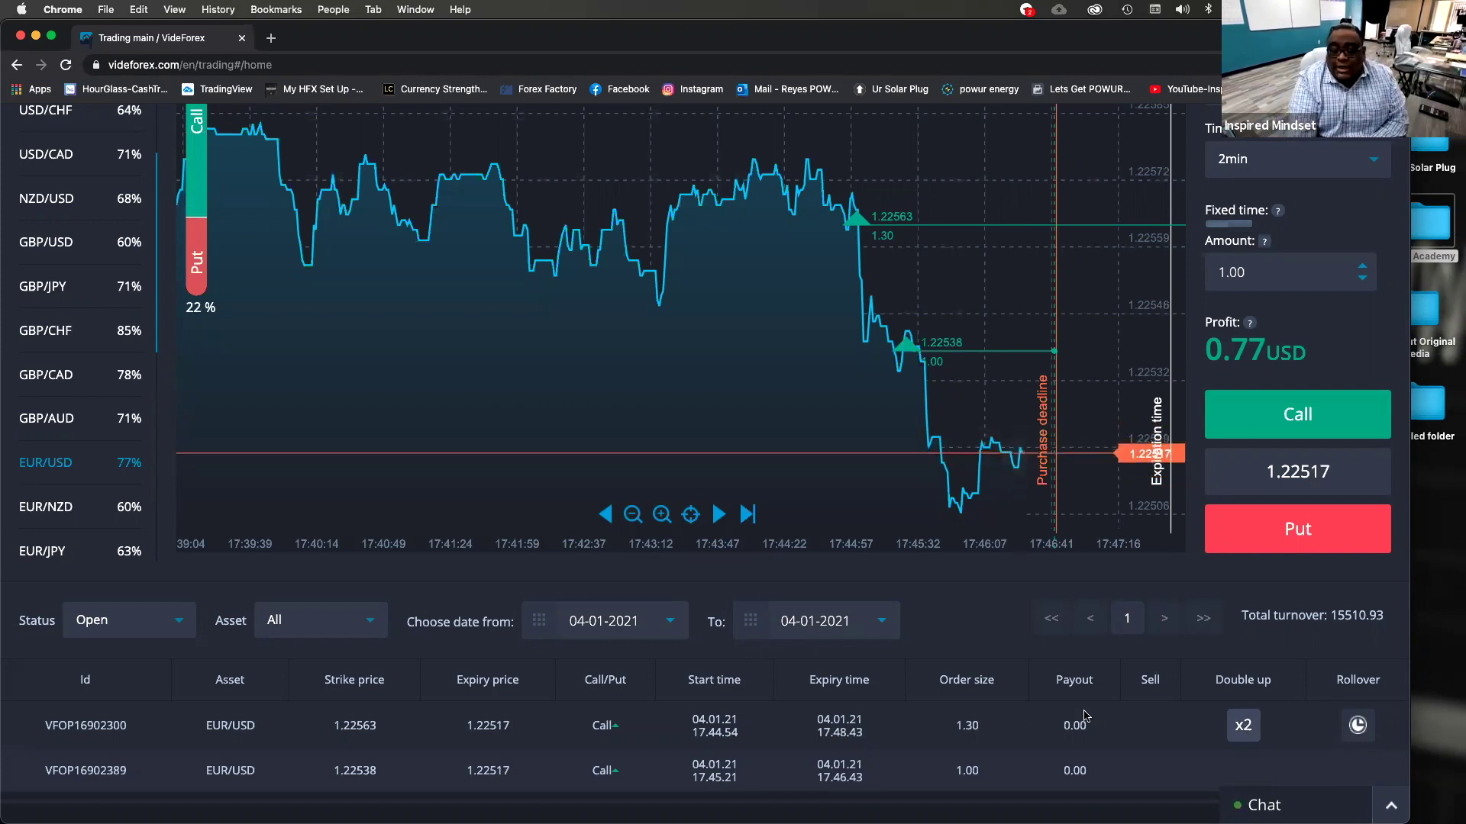
Jump the EUR/USD chart to the latest live prices
{"action": "left_click", "coordinate": [747, 513]}
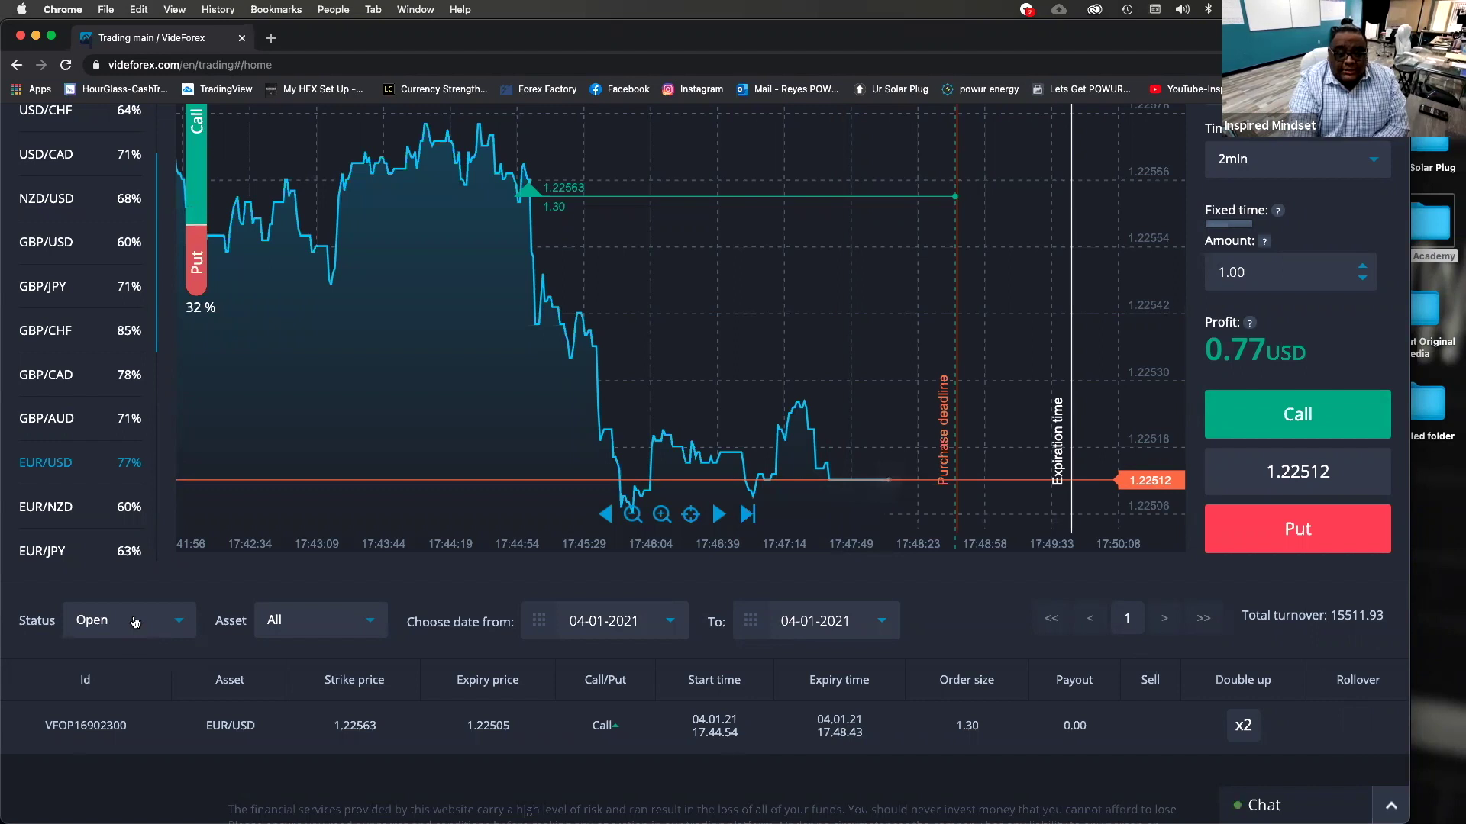
{"action": "left_click", "coordinate": [178, 621]}
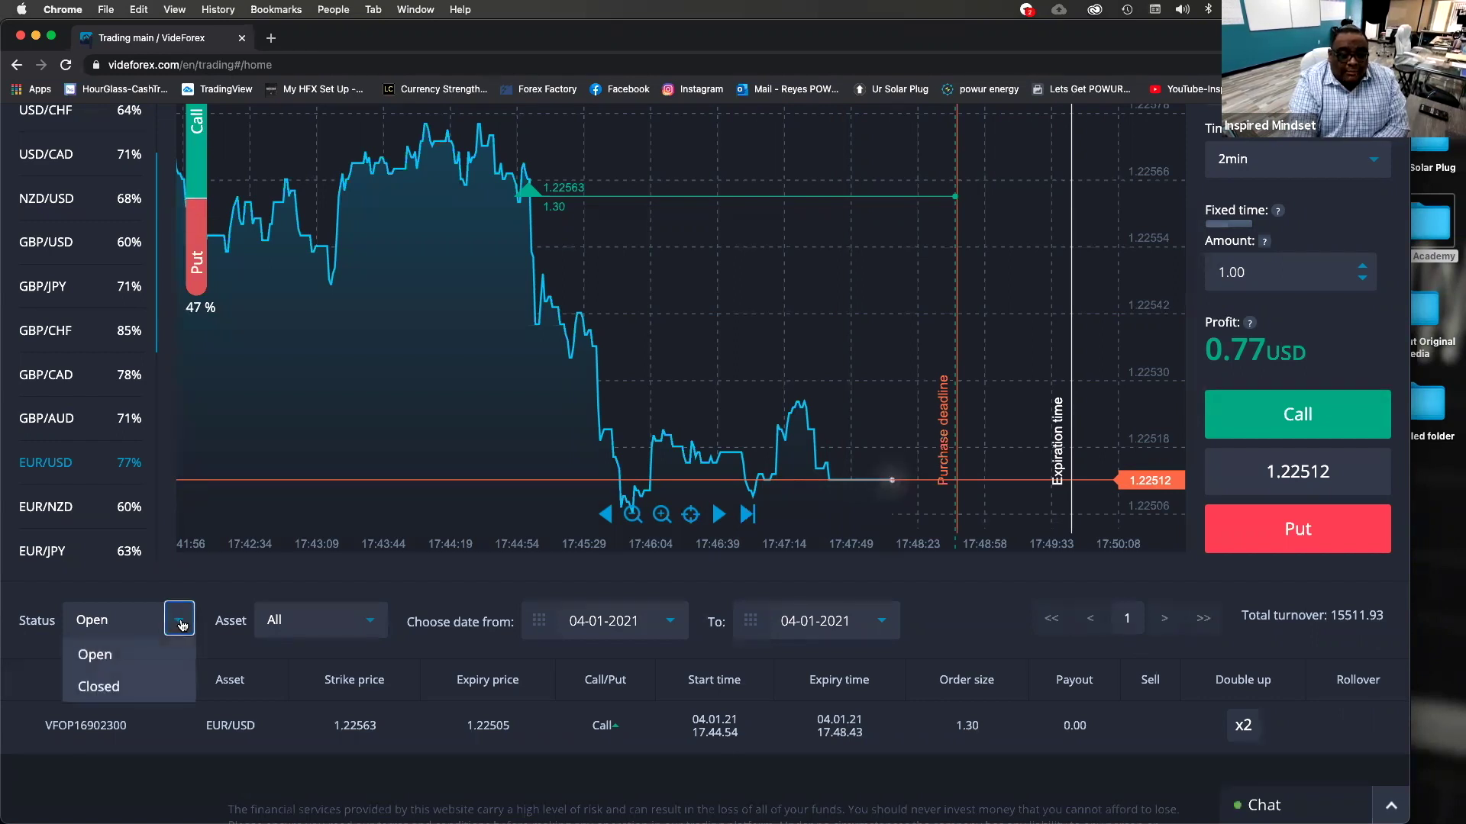
{"action": "left_click", "coordinate": [108, 691]}
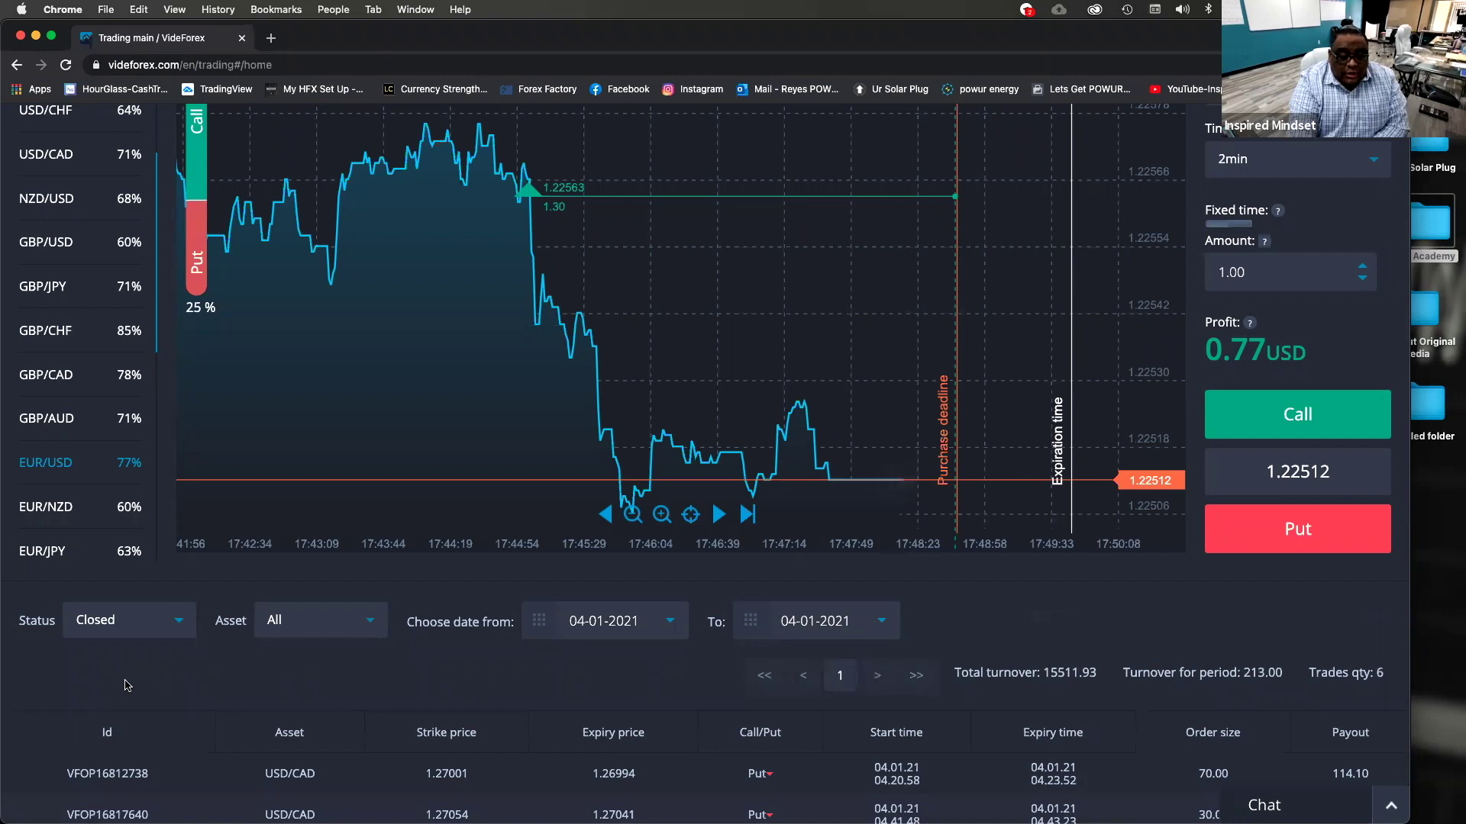
{"action": "left_click", "coordinate": [186, 627]}
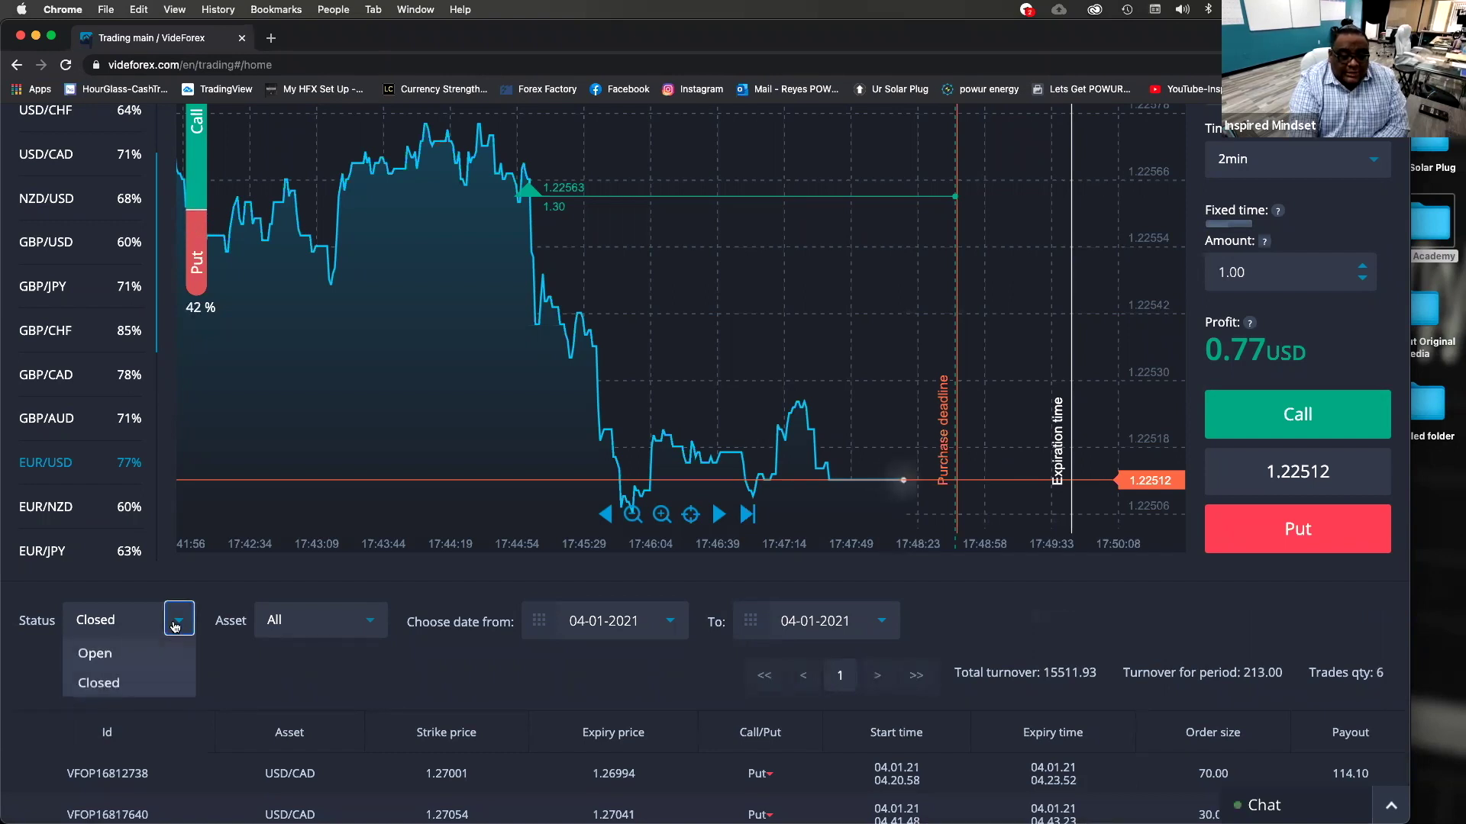
{"action": "left_click", "coordinate": [109, 658]}
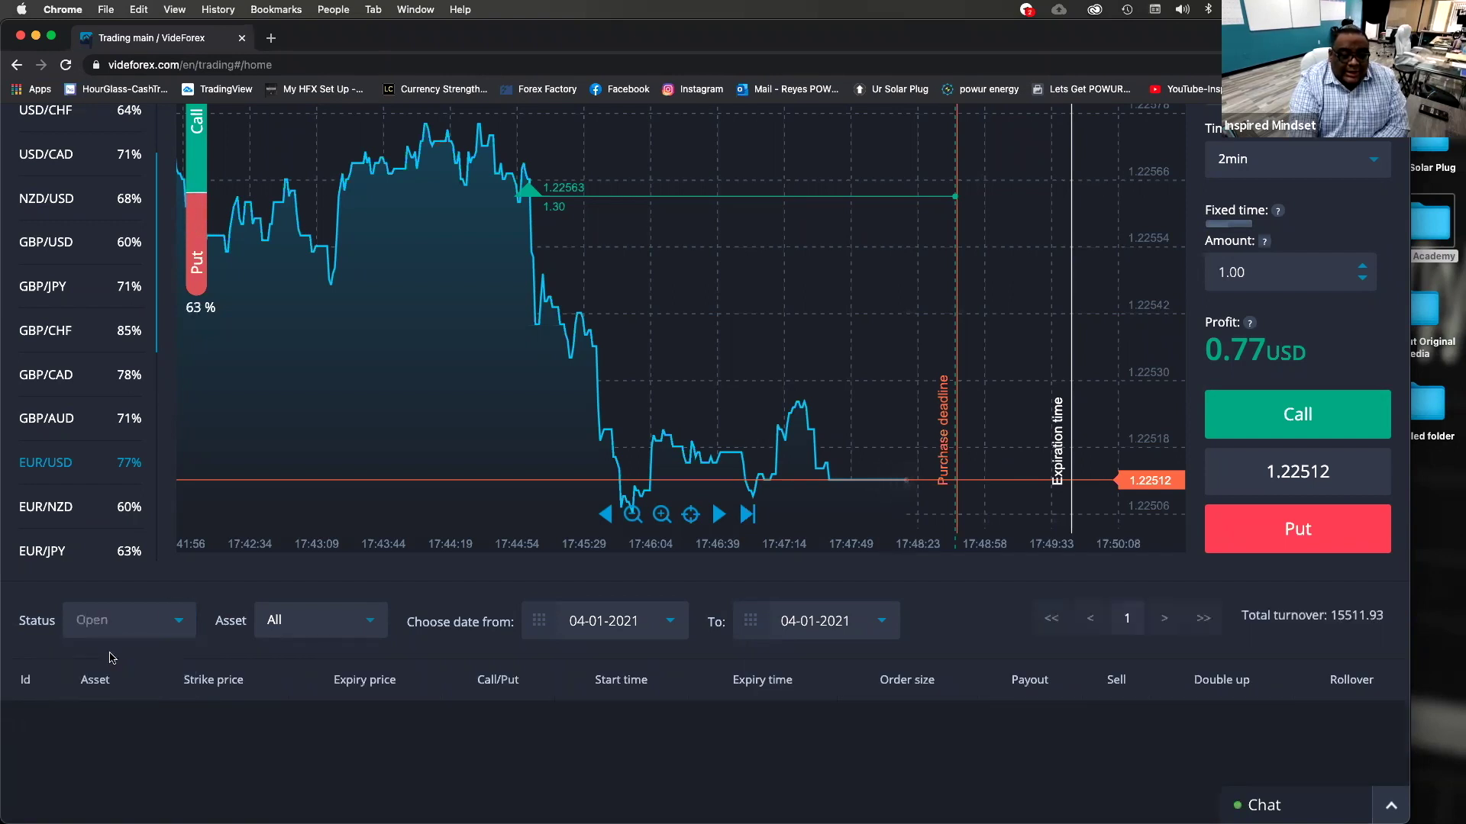
{"action": "left_click", "coordinate": [370, 626]}
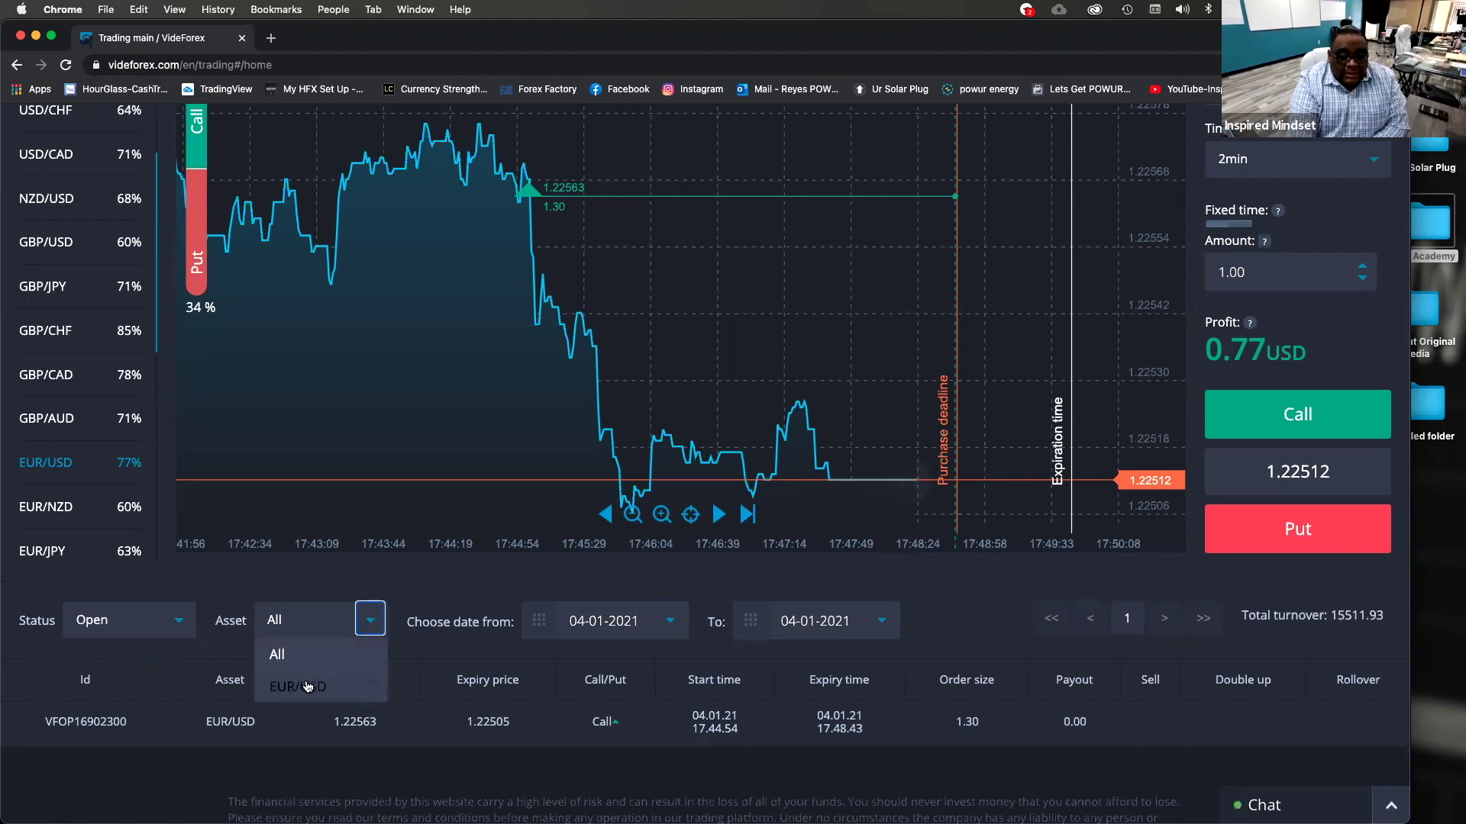
{"action": "left_click", "coordinate": [368, 620]}
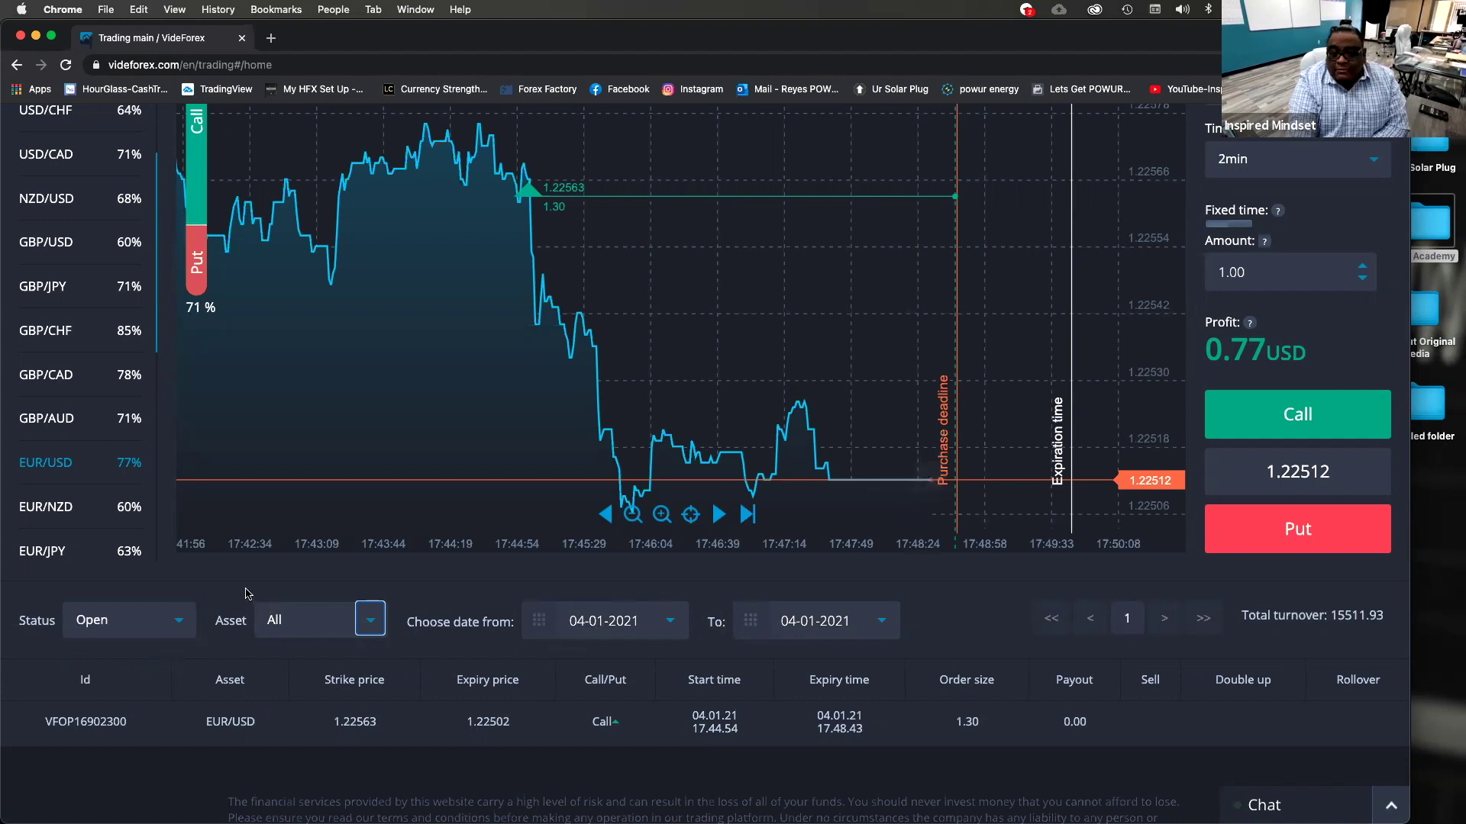
{"action": "scroll", "coordinate": [246, 592], "scroll_direction": "up", "scroll_amount": 2}
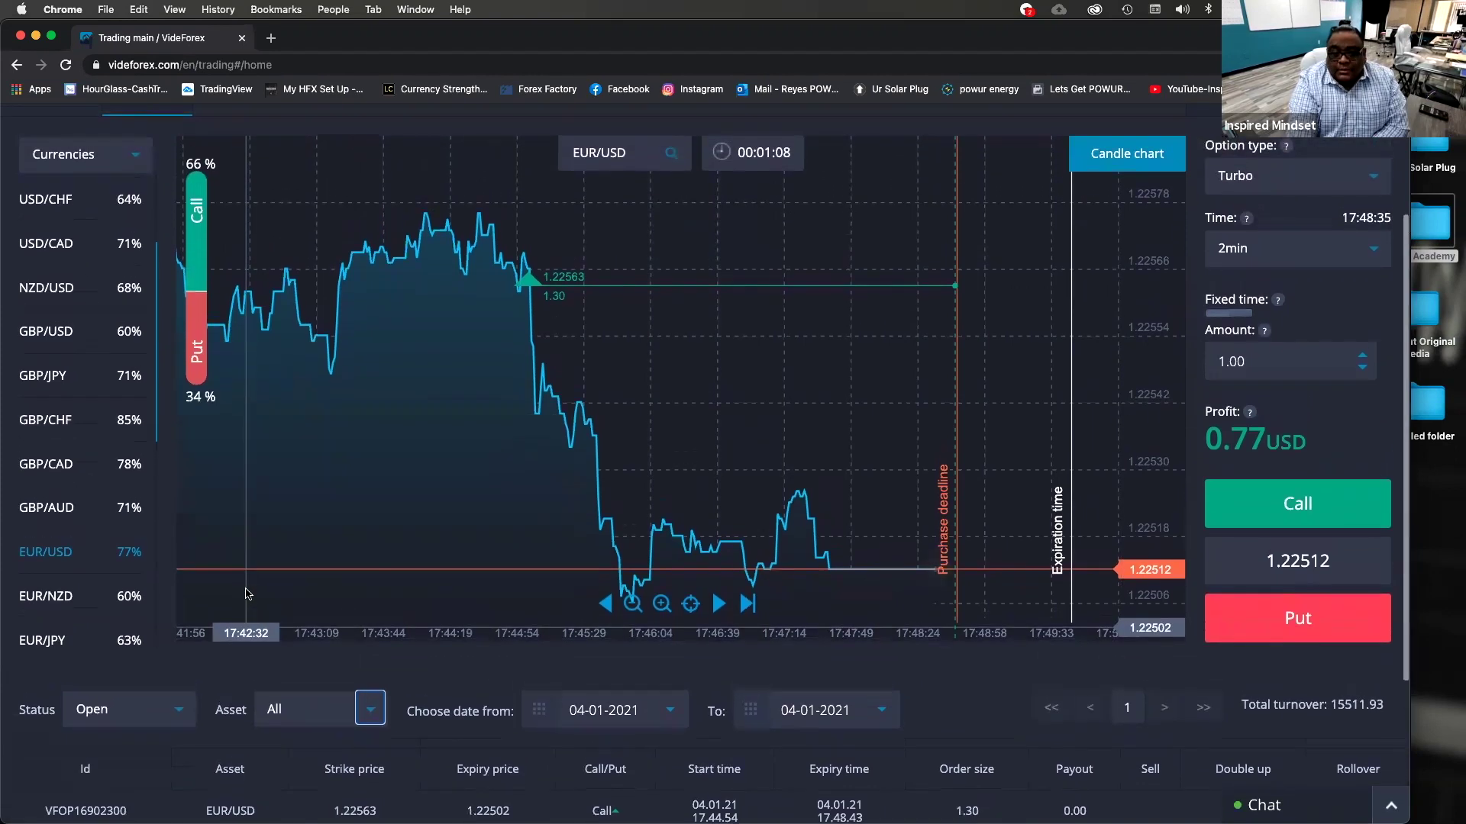
{"action": "scroll", "coordinate": [246, 592], "scroll_direction": "up", "scroll_amount": 1}
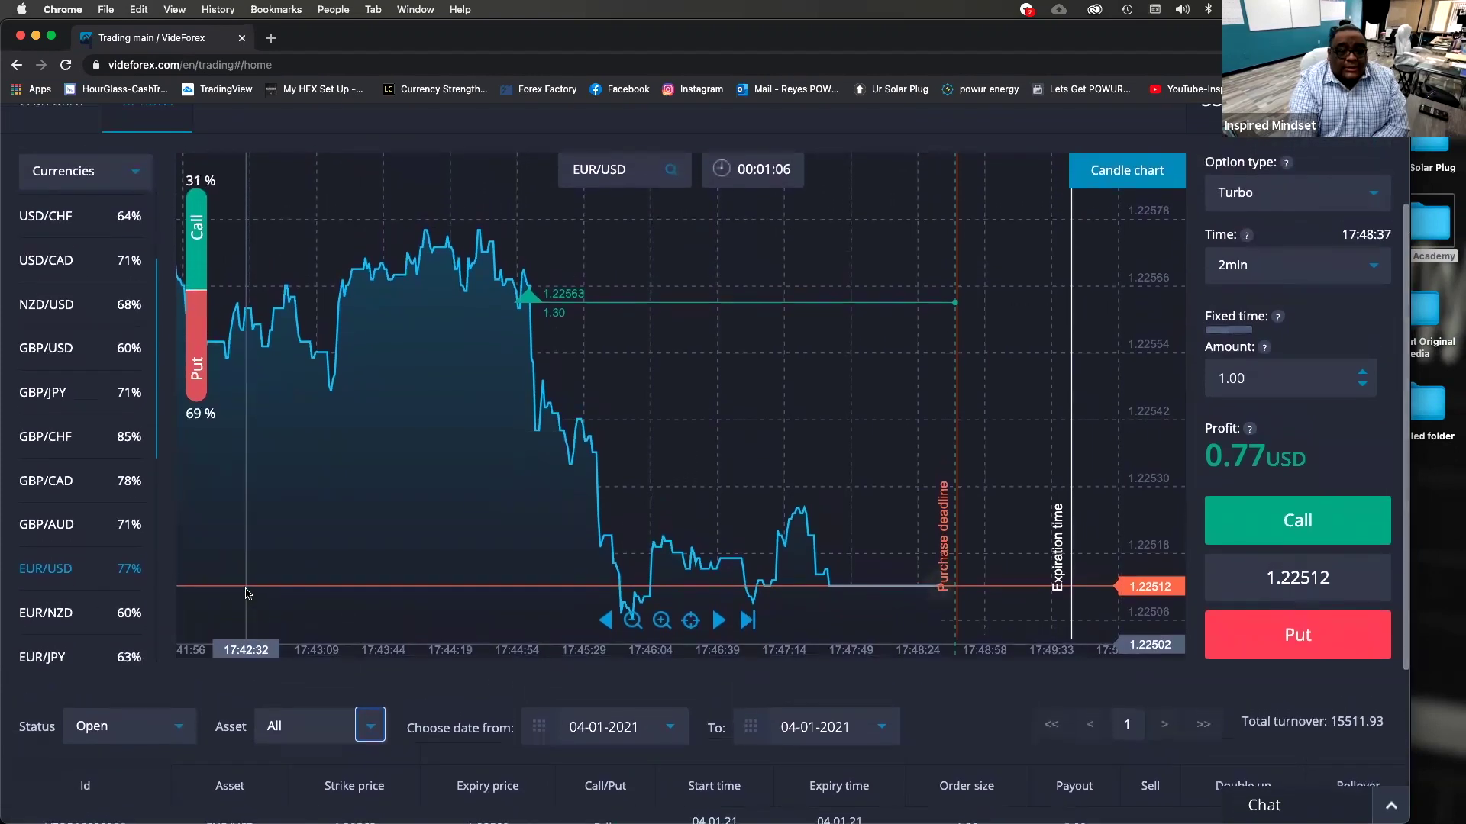
{"action": "scroll", "coordinate": [245, 593], "scroll_direction": "down", "scroll_amount": 1}
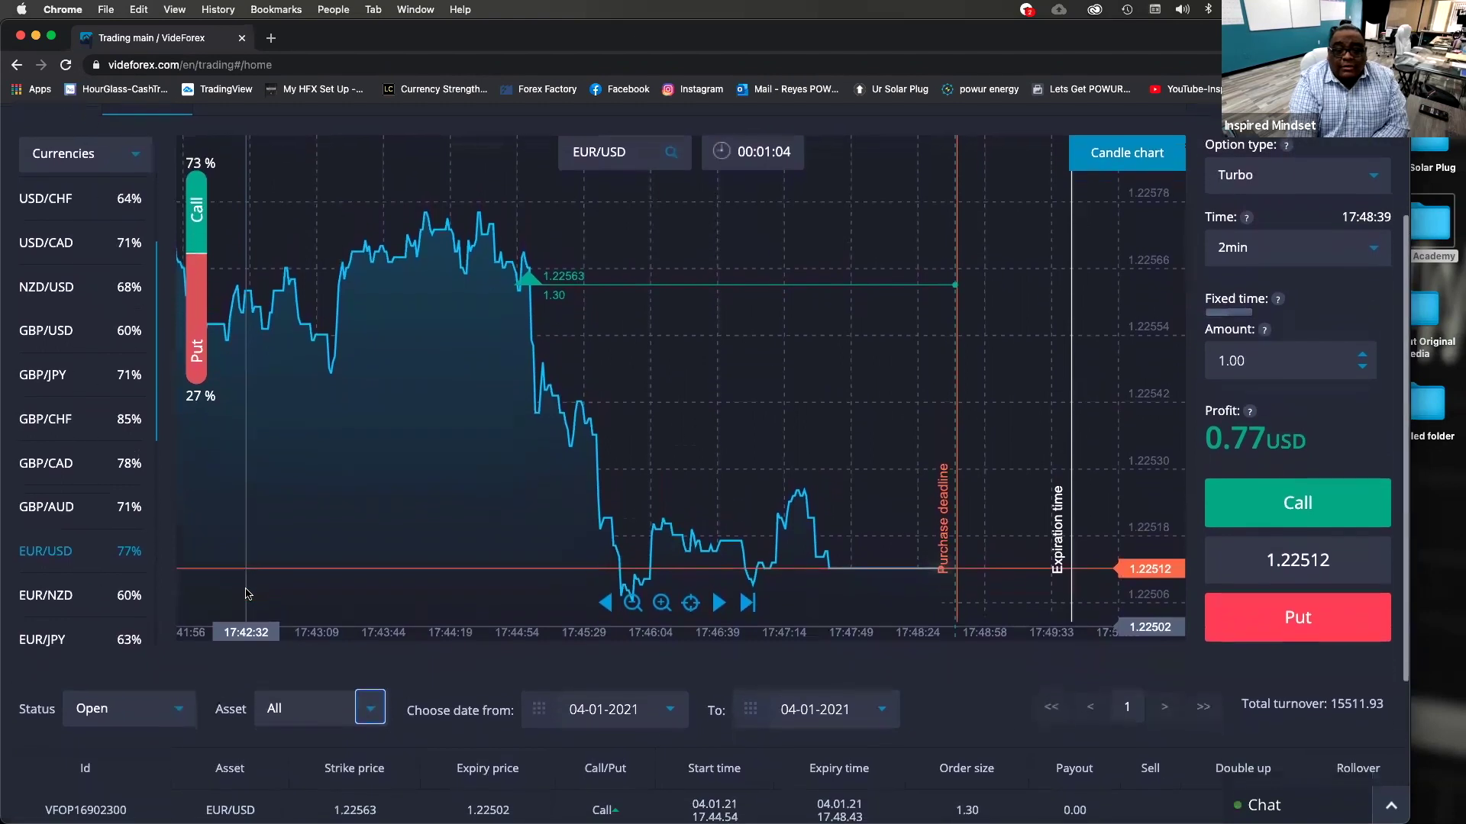
{"action": "left_click", "coordinate": [1127, 155]}
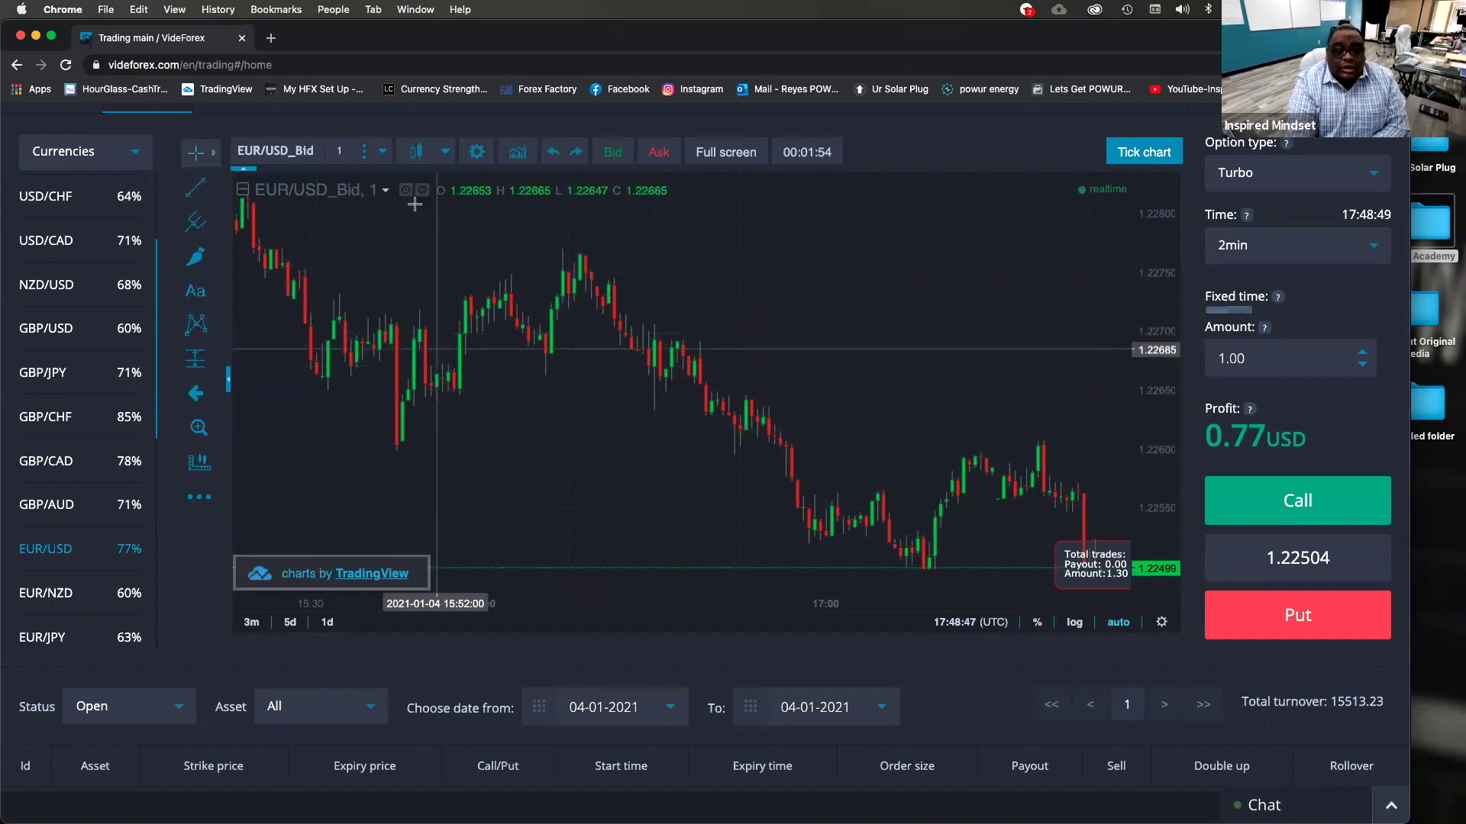
{"action": "scroll", "coordinate": [936, 467], "scroll_direction": "right", "scroll_amount": 3}
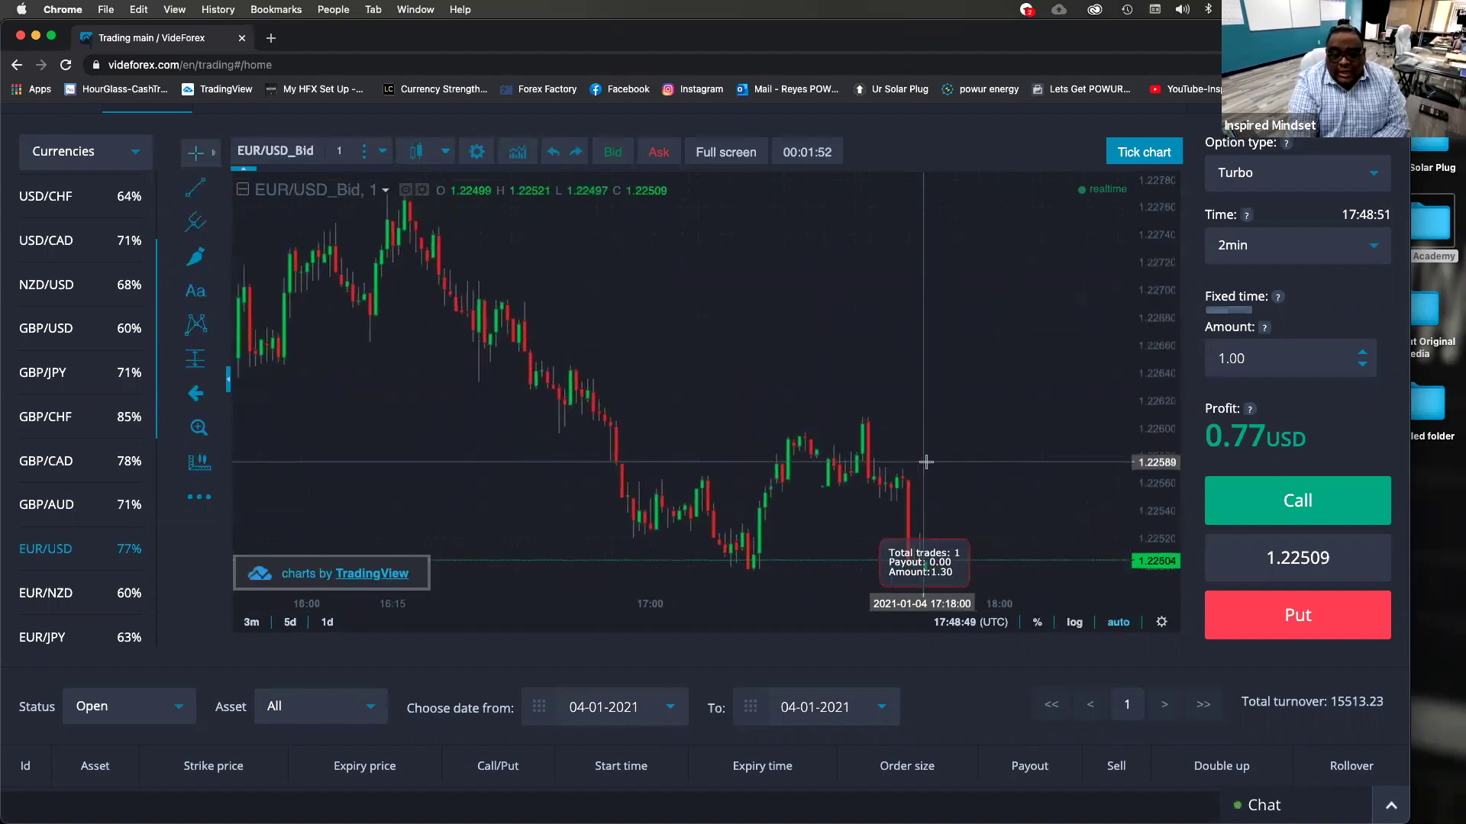
{"action": "scroll", "coordinate": [926, 462], "scroll_direction": "left", "scroll_amount": 2}
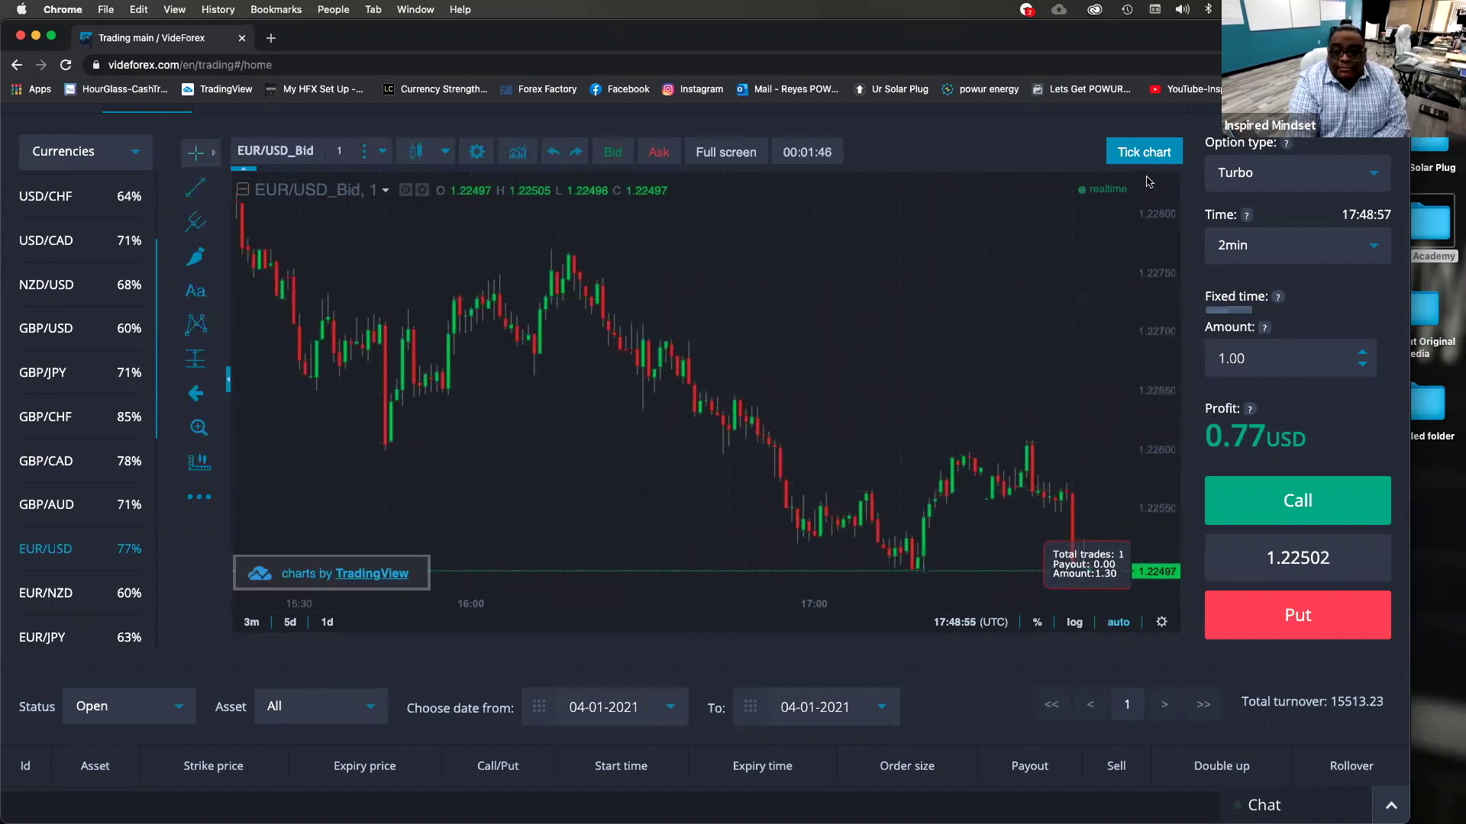
{"action": "left_click", "coordinate": [1145, 153]}
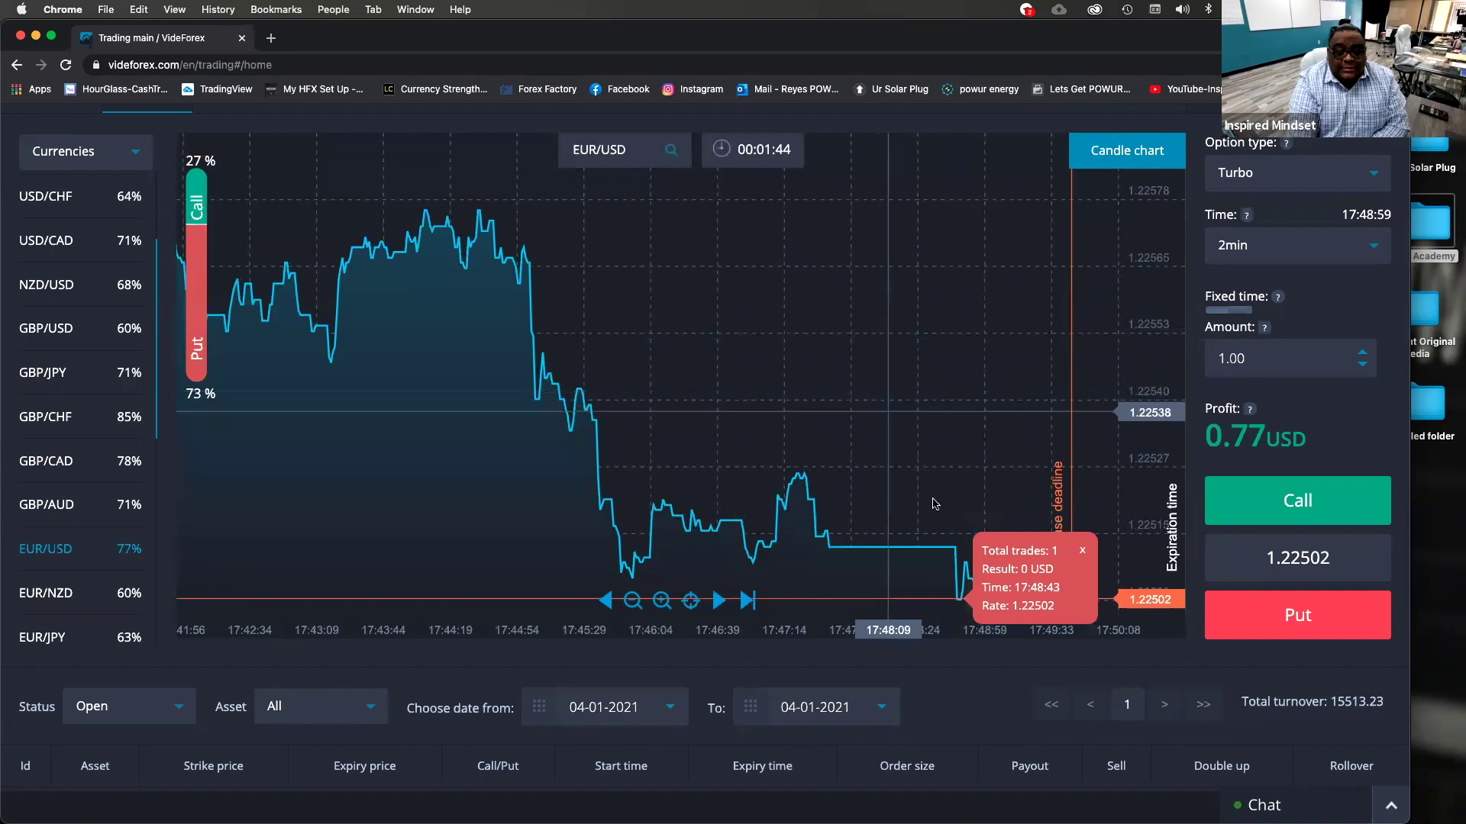
Dismiss the total trades popup, switch to CFD/Forex and show the Crypto asset category
{"action": "left_click", "coordinate": [1086, 555]}
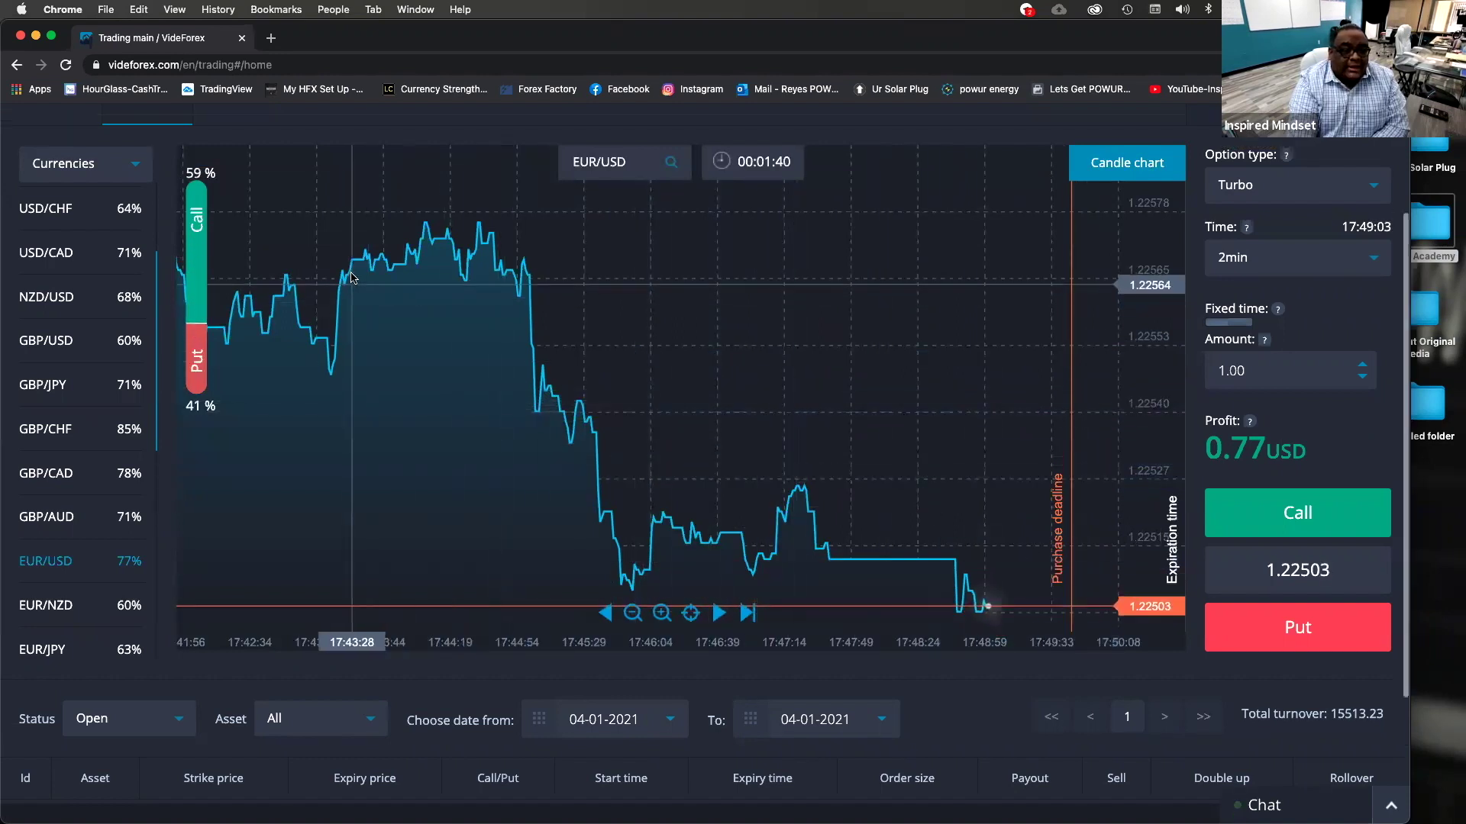
{"action": "scroll", "coordinate": [69, 199], "scroll_direction": "up", "scroll_amount": 1}
{"action": "left_click", "coordinate": [63, 139]}
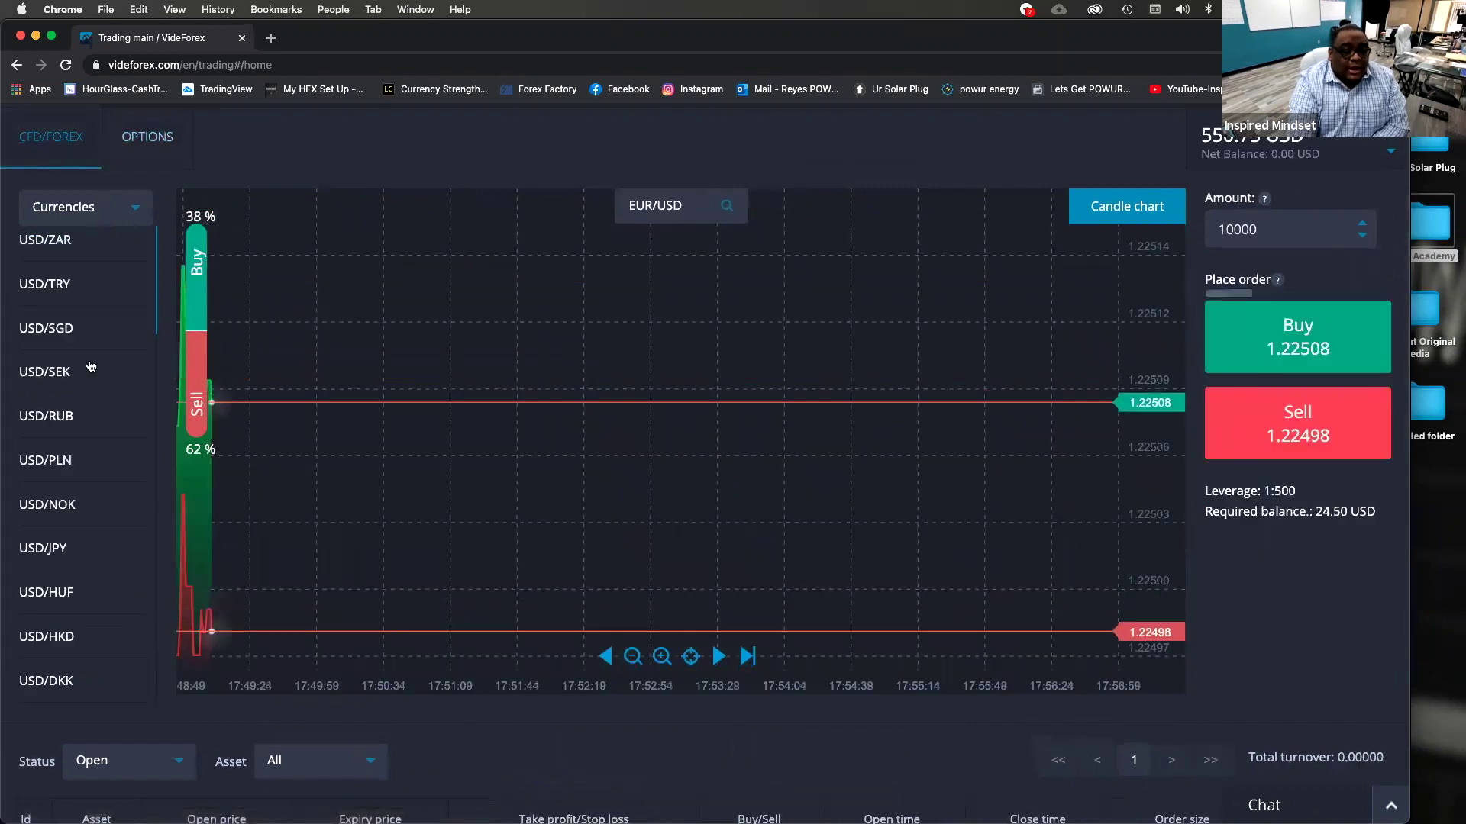
{"action": "left_click", "coordinate": [135, 209]}
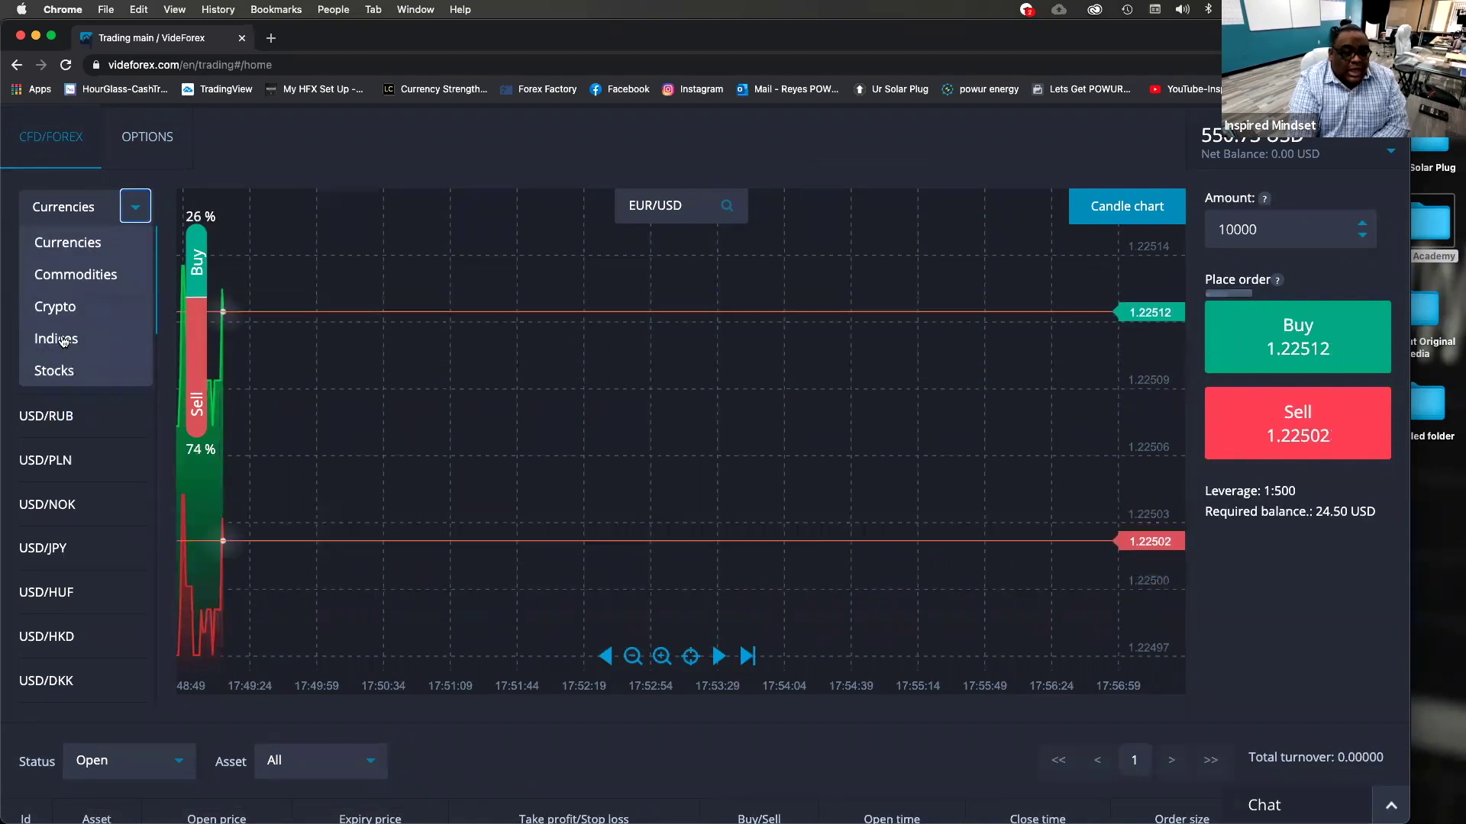
{"action": "left_click", "coordinate": [57, 308]}
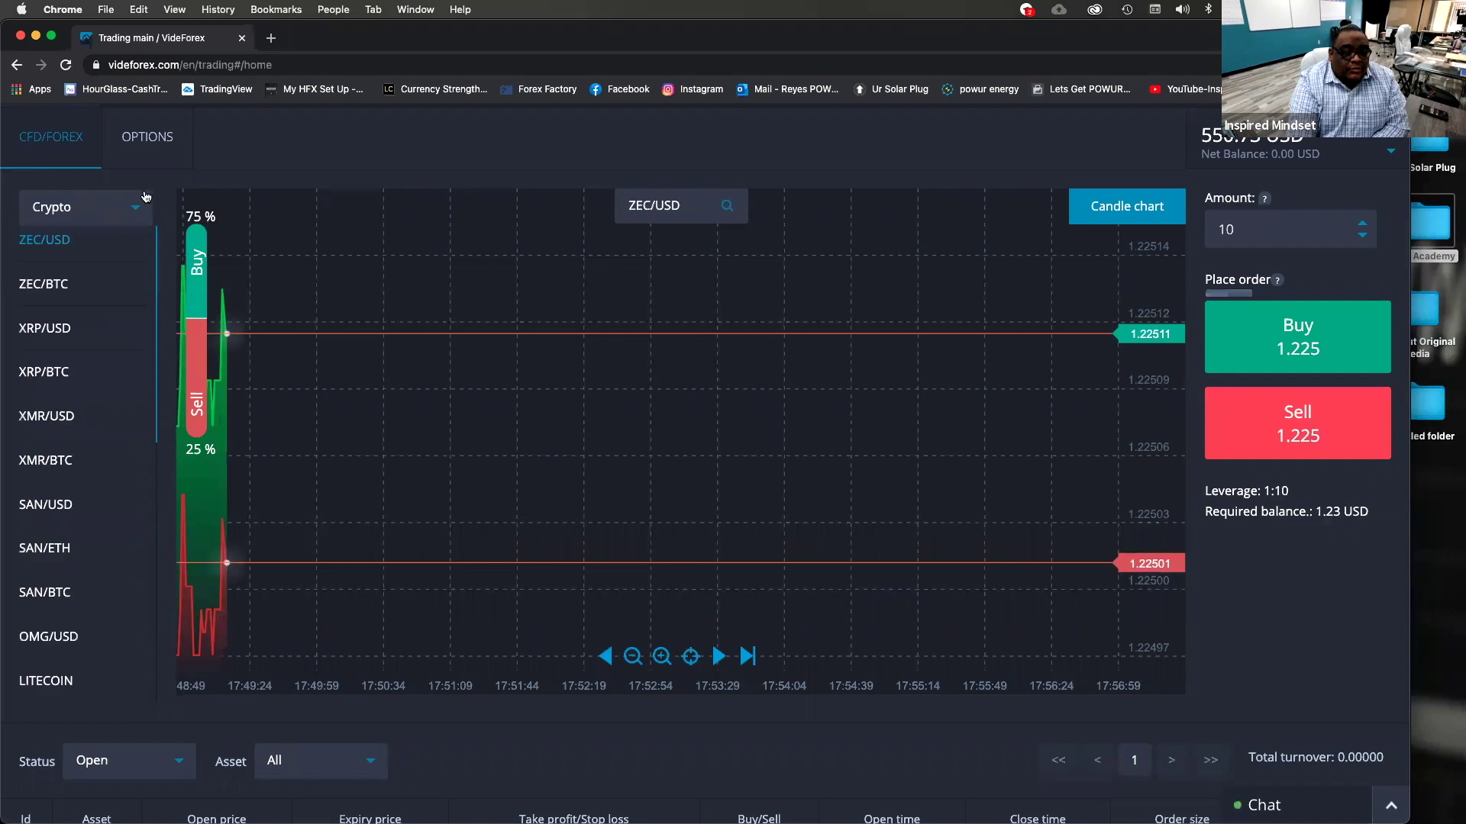
Return to the Options tab and select USD/JPY from the asset list
{"action": "left_click", "coordinate": [142, 146]}
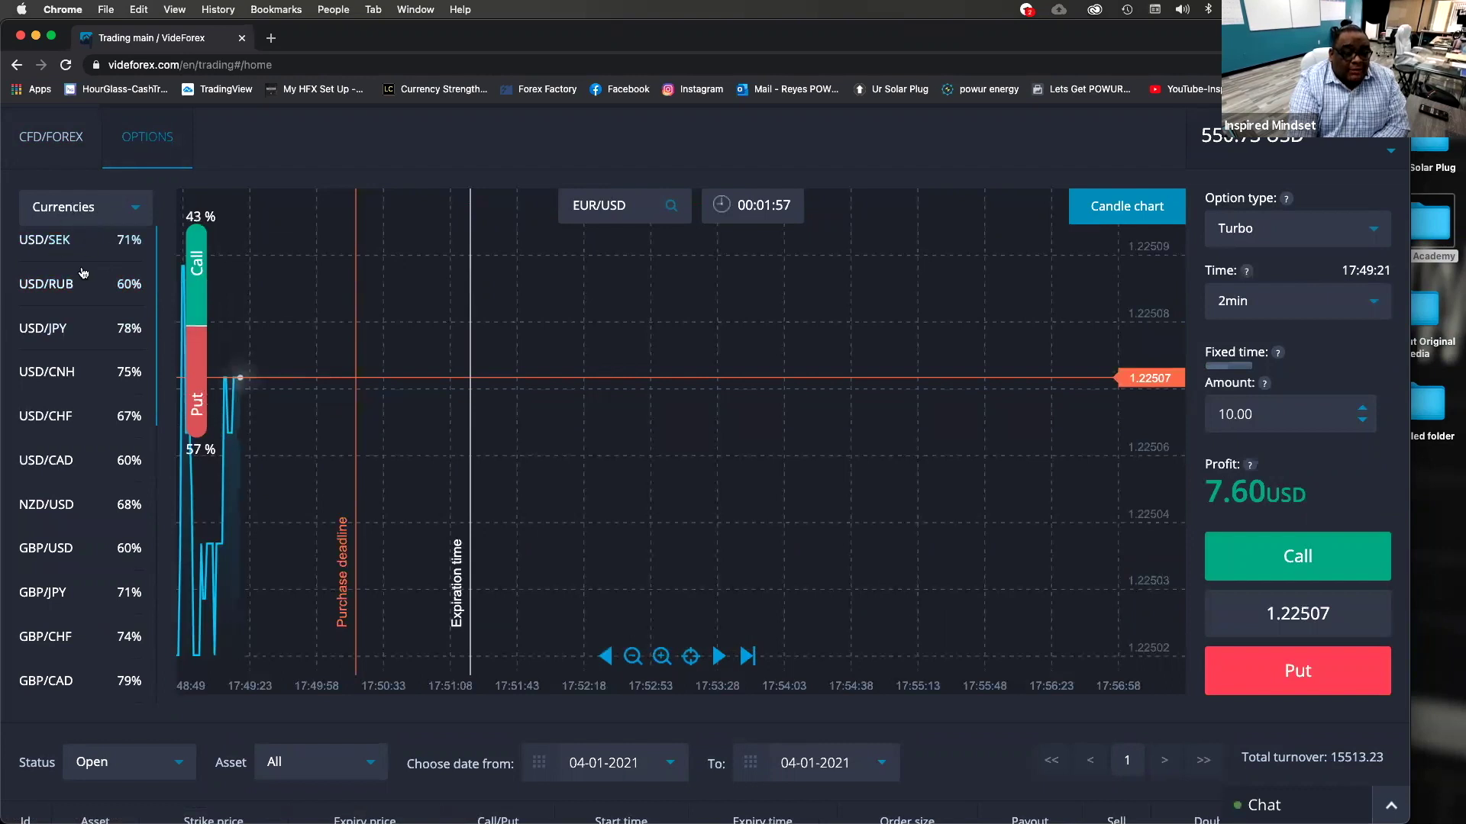
{"action": "scroll", "coordinate": [272, 321], "scroll_direction": "down", "scroll_amount": 1}
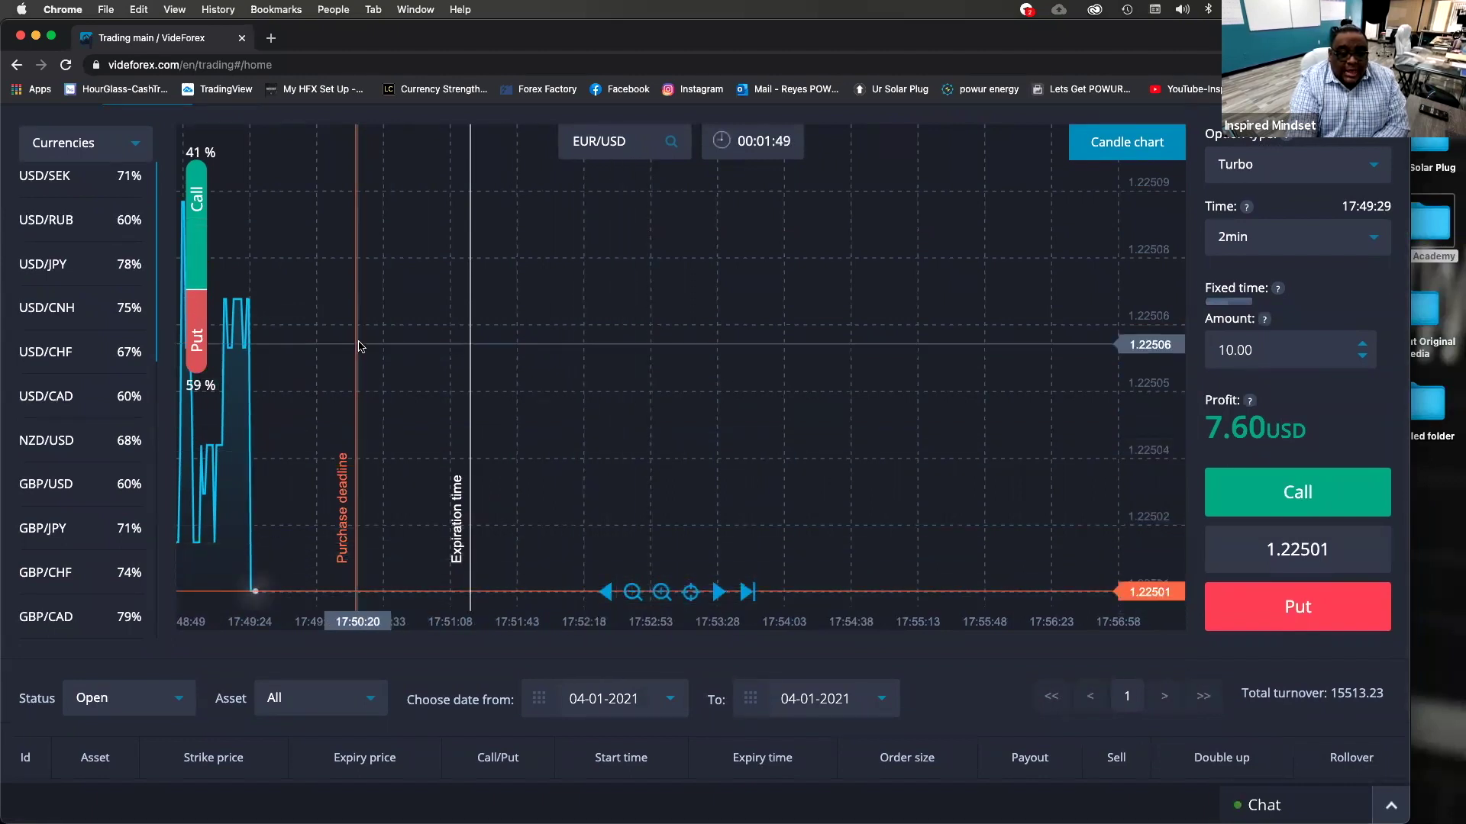
{"action": "left_click", "coordinate": [60, 275]}
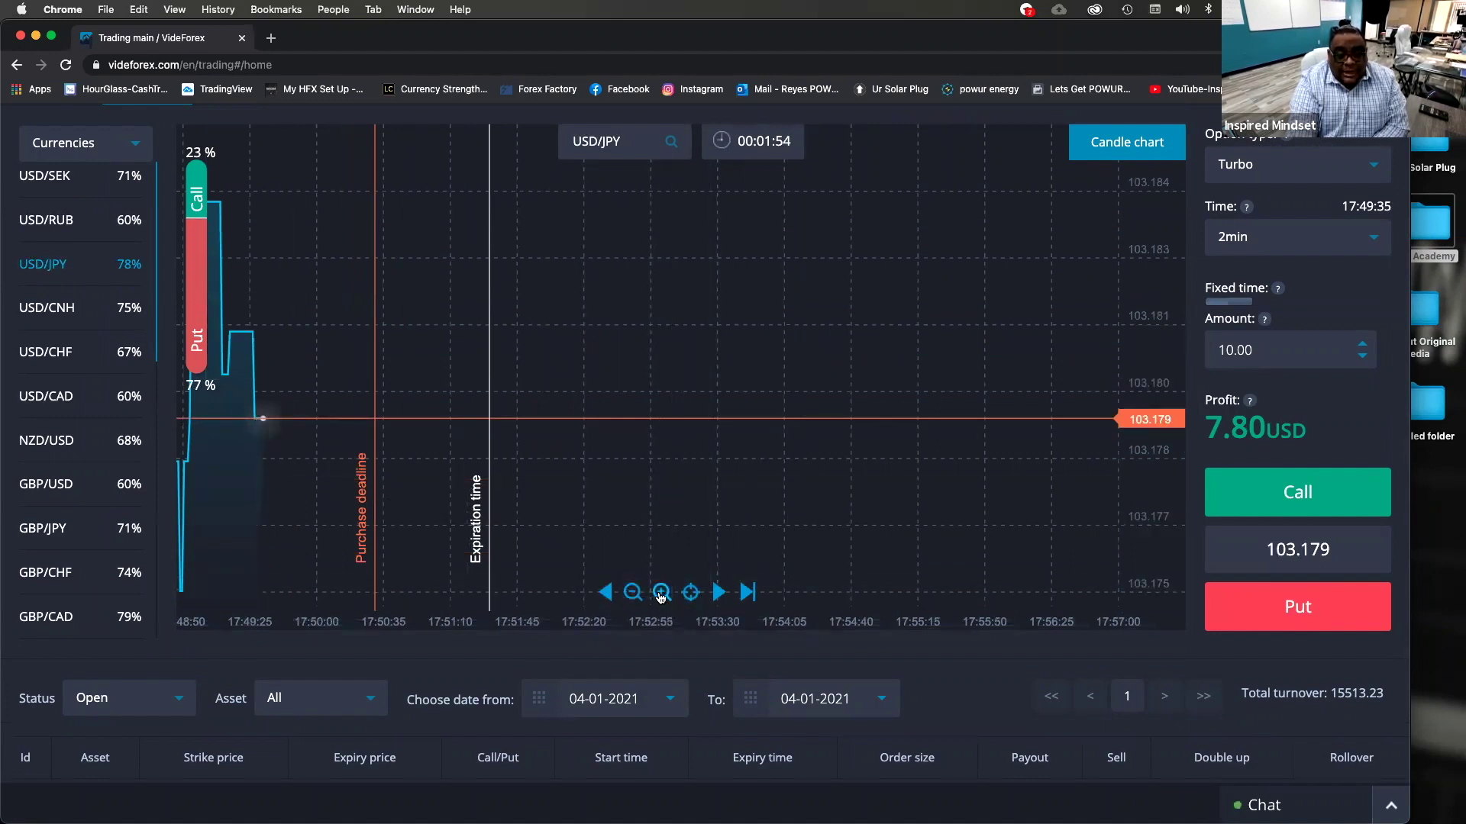
Zoom the USD/JPY chart in and out, shift it along time, then return to live price
{"action": "left_click", "coordinate": [661, 593]}
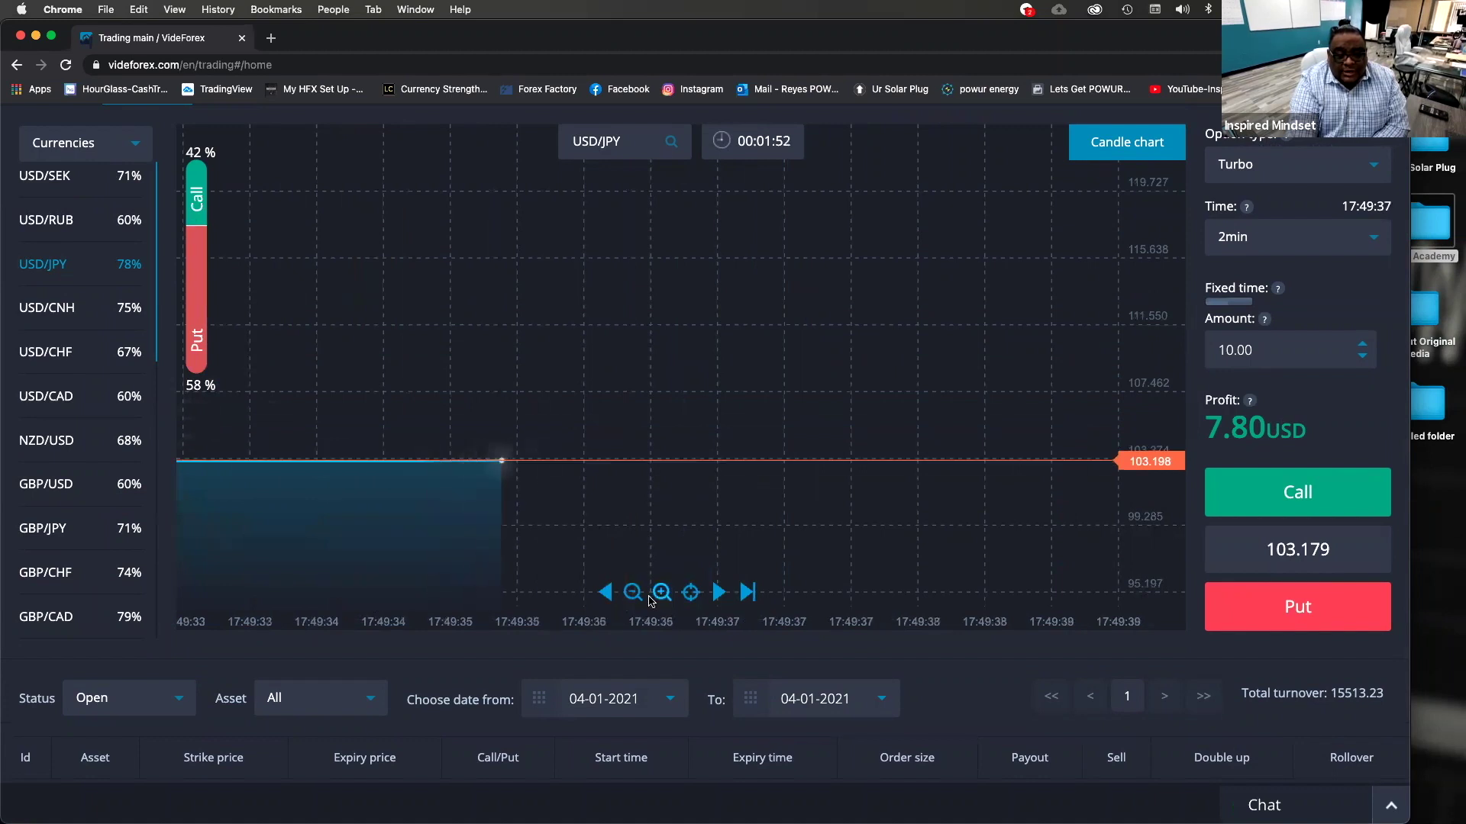
{"action": "left_click", "coordinate": [633, 593]}
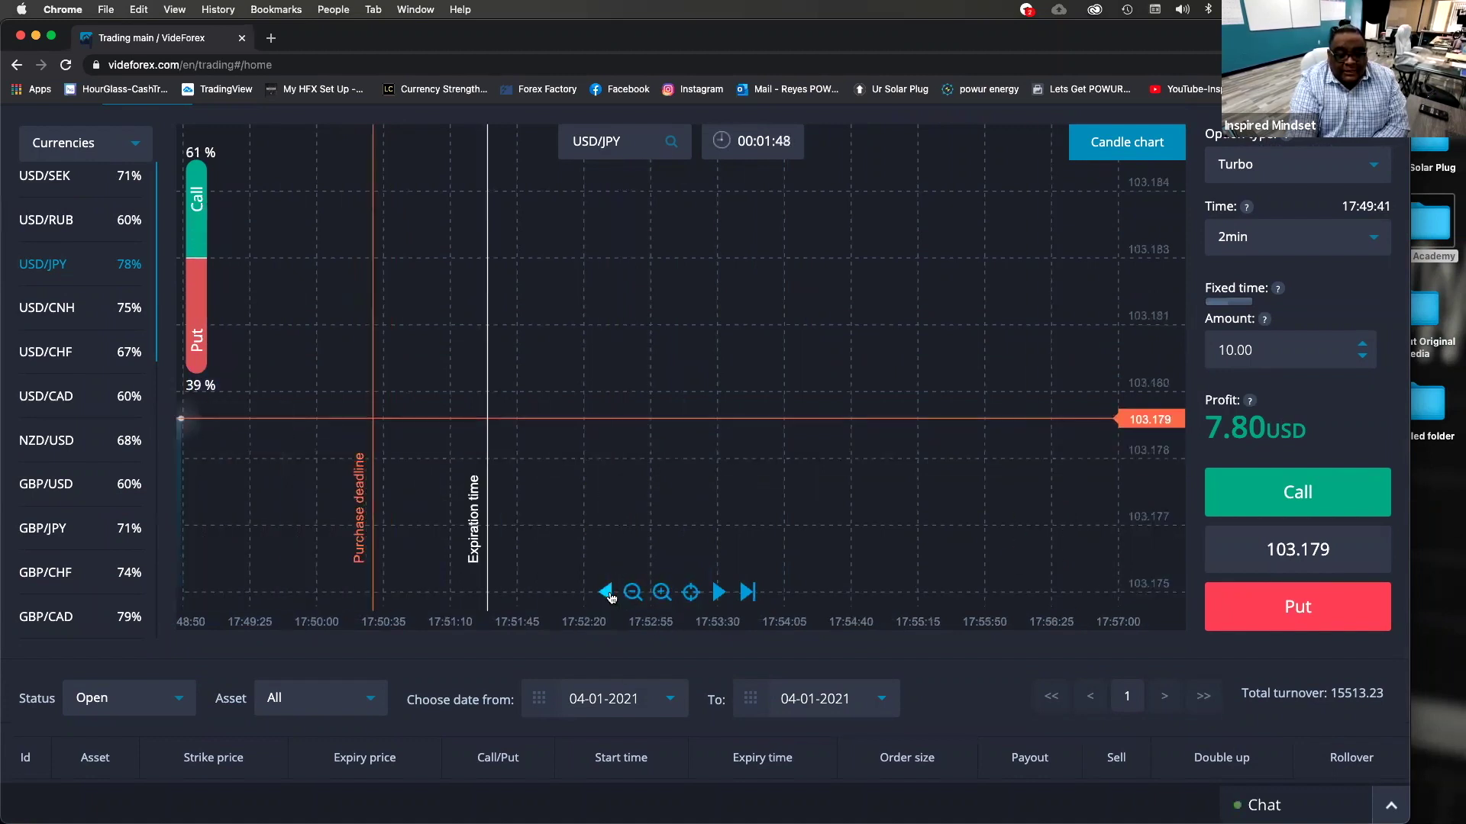
{"action": "left_click", "coordinate": [607, 594]}
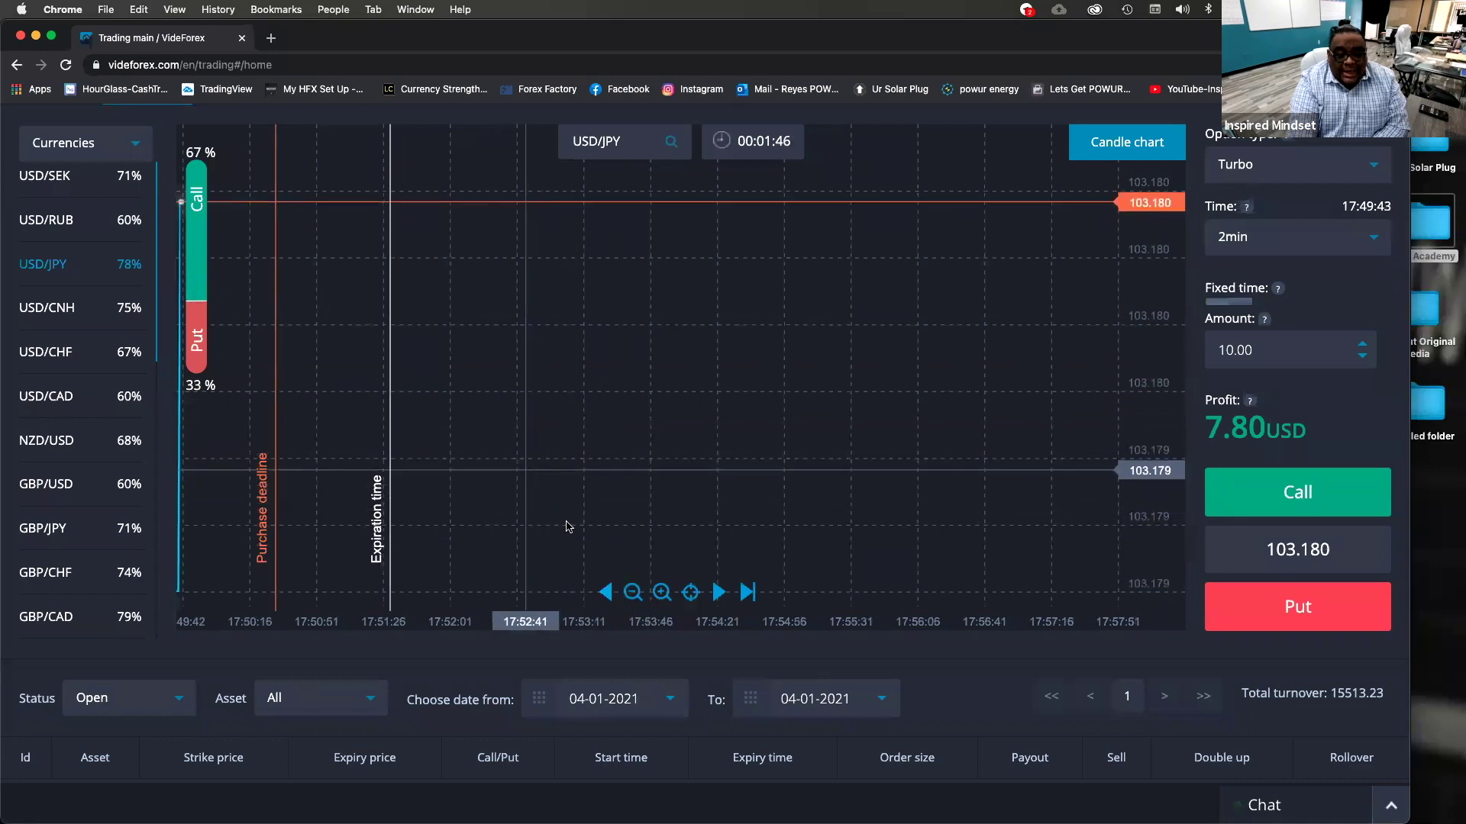
{"action": "left_click", "coordinate": [747, 593]}
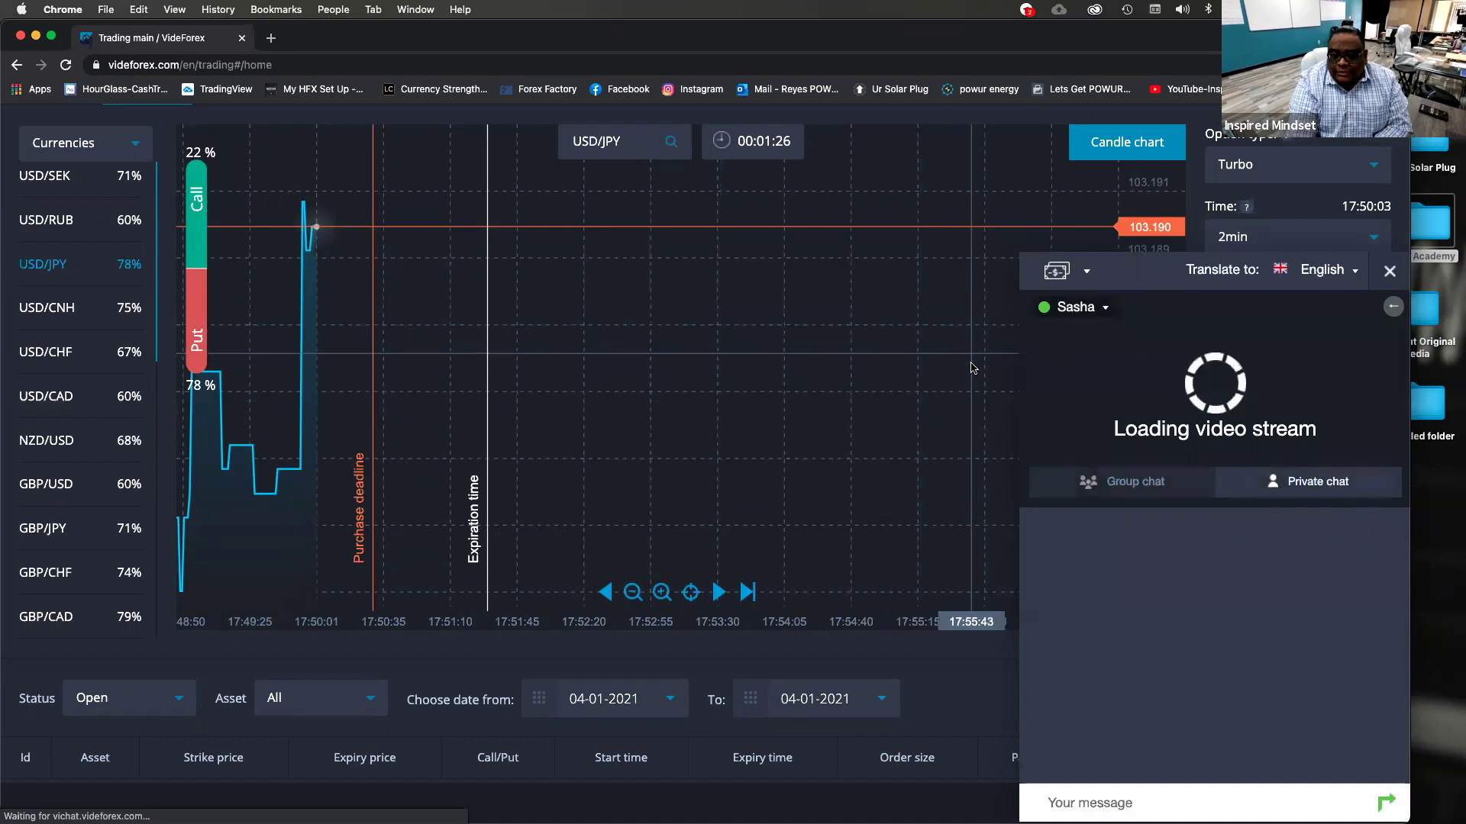
{"action": "left_click", "coordinate": [1389, 273]}
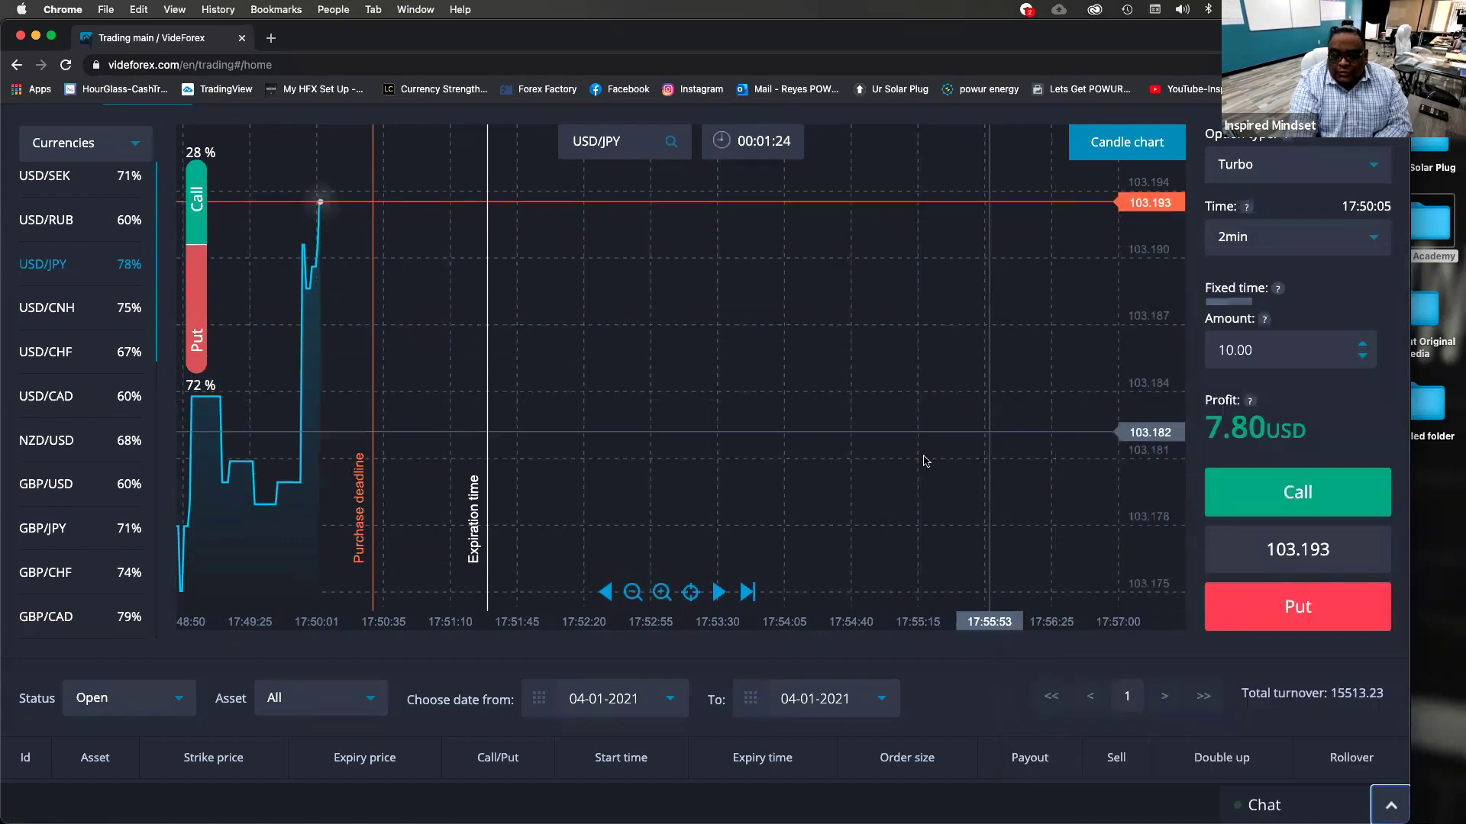